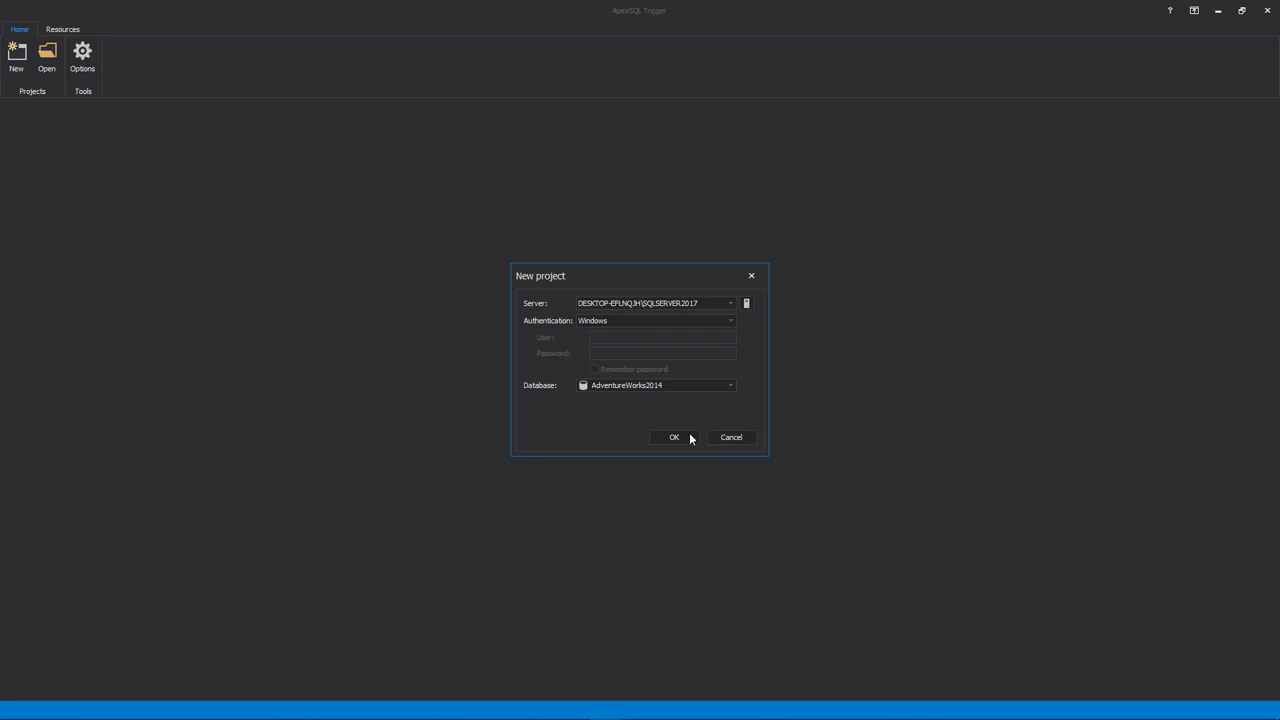
Create the project on the AdventureWorks2014 database and approve a new repository database named Apex SQLTriggerRepository for the auditing architecture
left_click(668, 433)
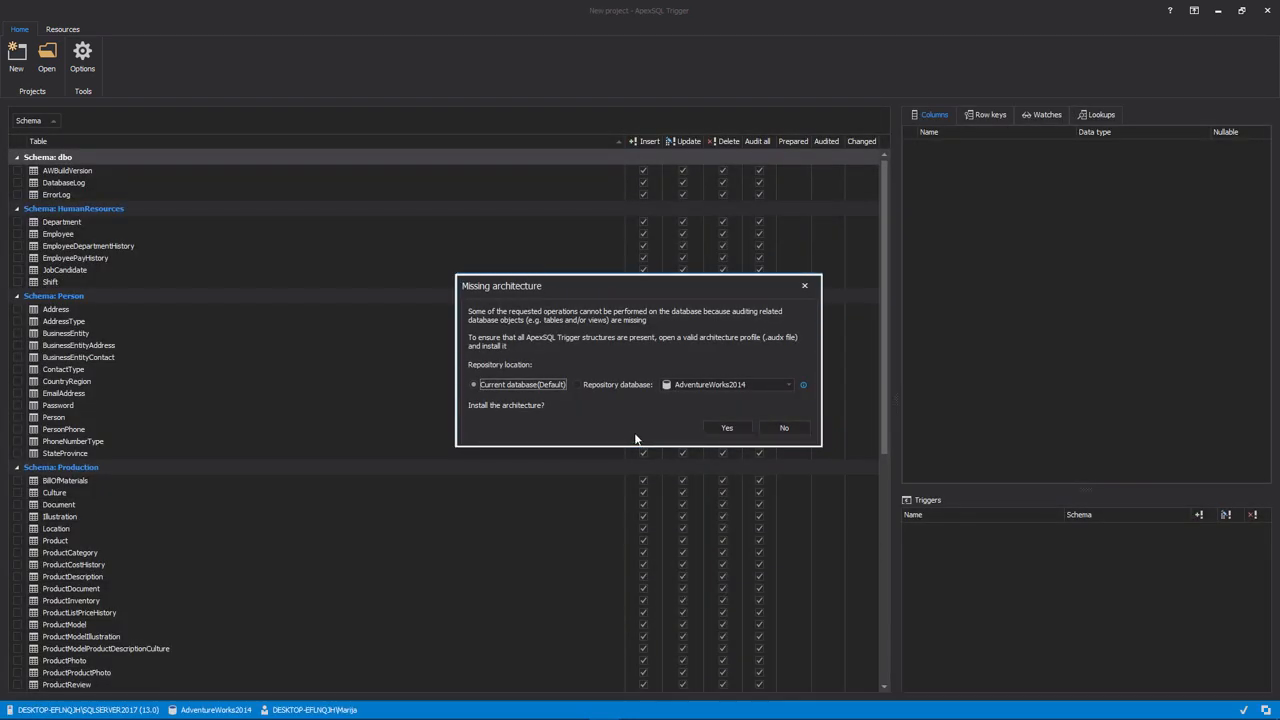
left_click(622, 387)
left_click(789, 384)
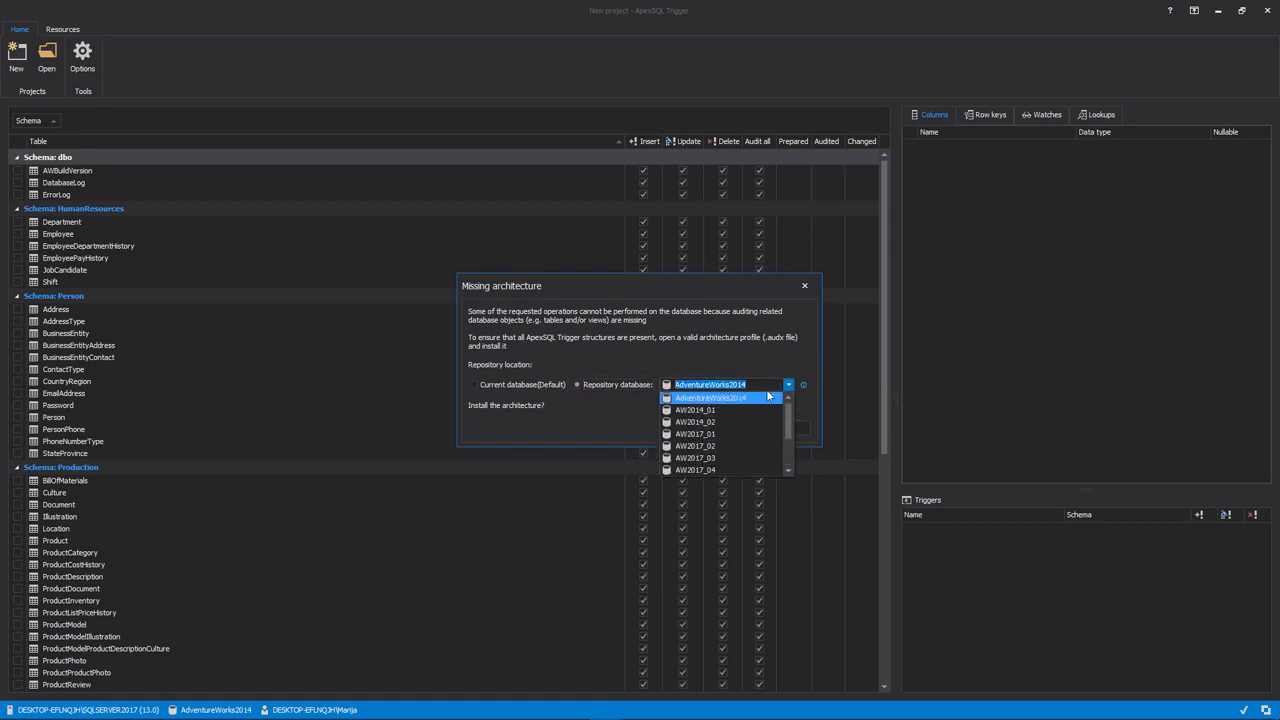
left_click(766, 398)
double_click(759, 385)
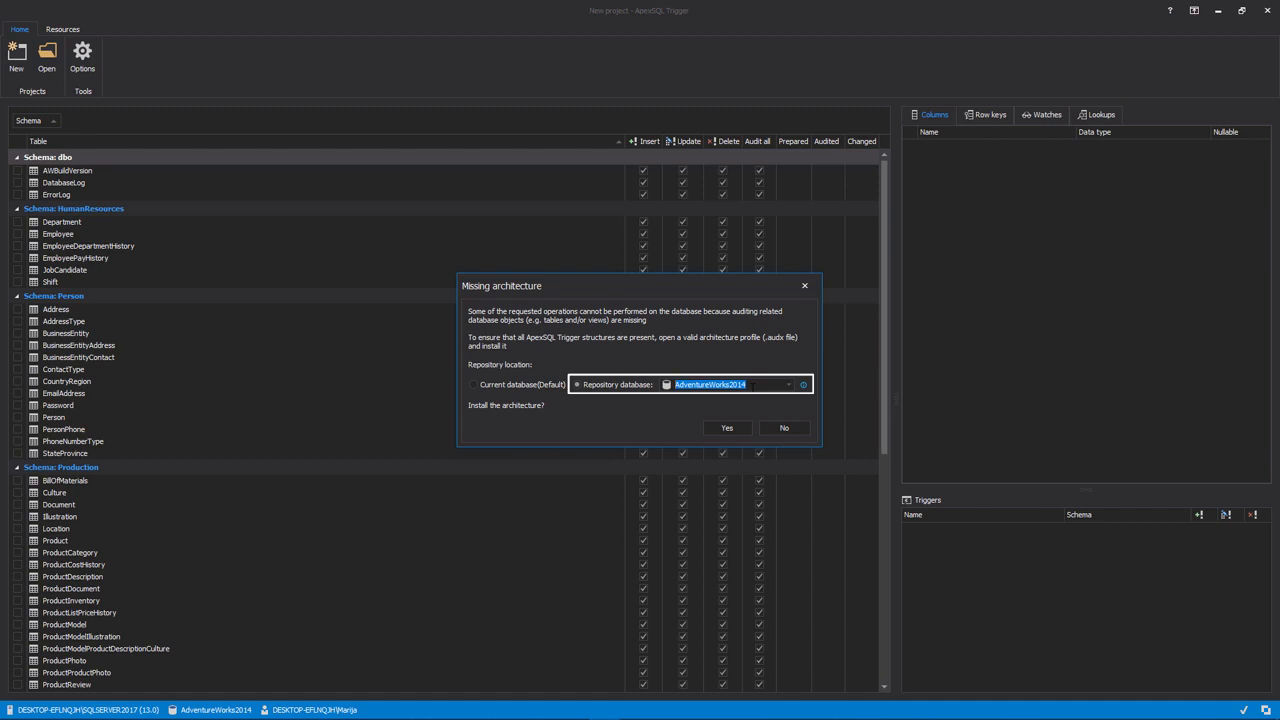
type("Apex SQLTriggerRepository")
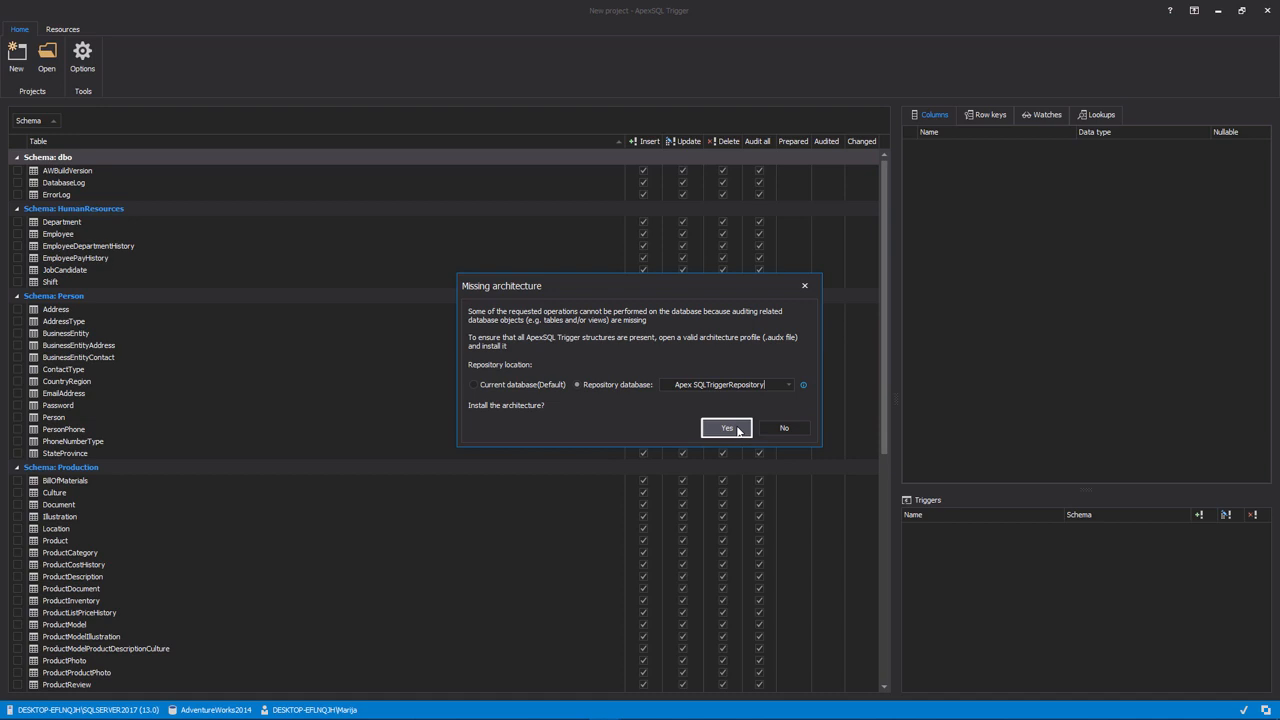
left_click(727, 428)
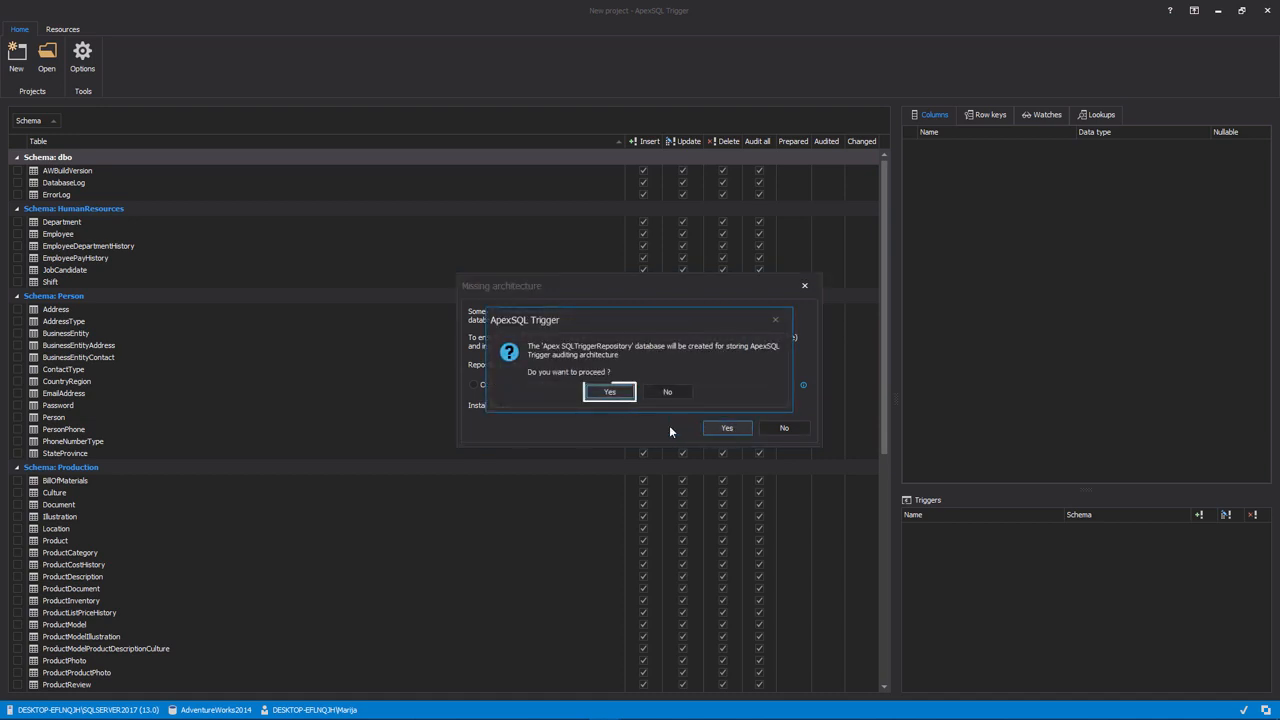
left_click(608, 392)
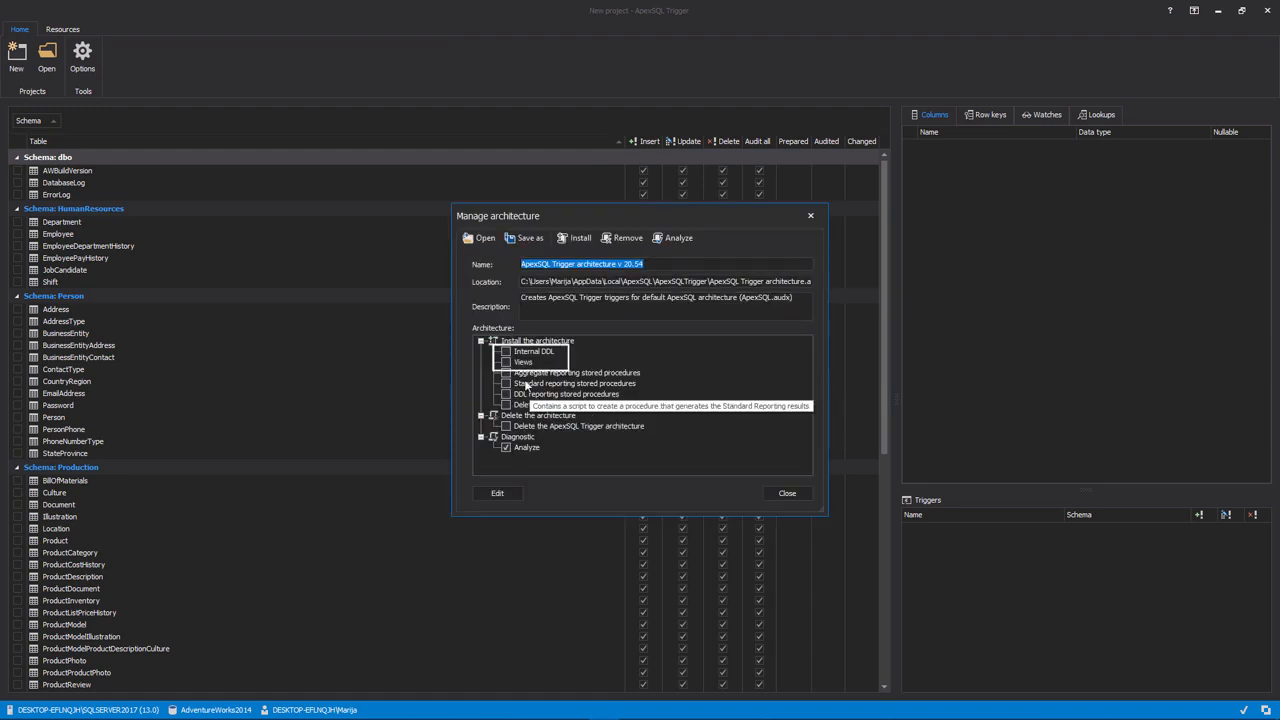
Include Internal DDL, Views, aggregate and standard reporting stored procedures, delete data stored procedures, and Delete the ApexSQL Trigger architecture among the scripts
left_click(507, 352)
left_click(506, 362)
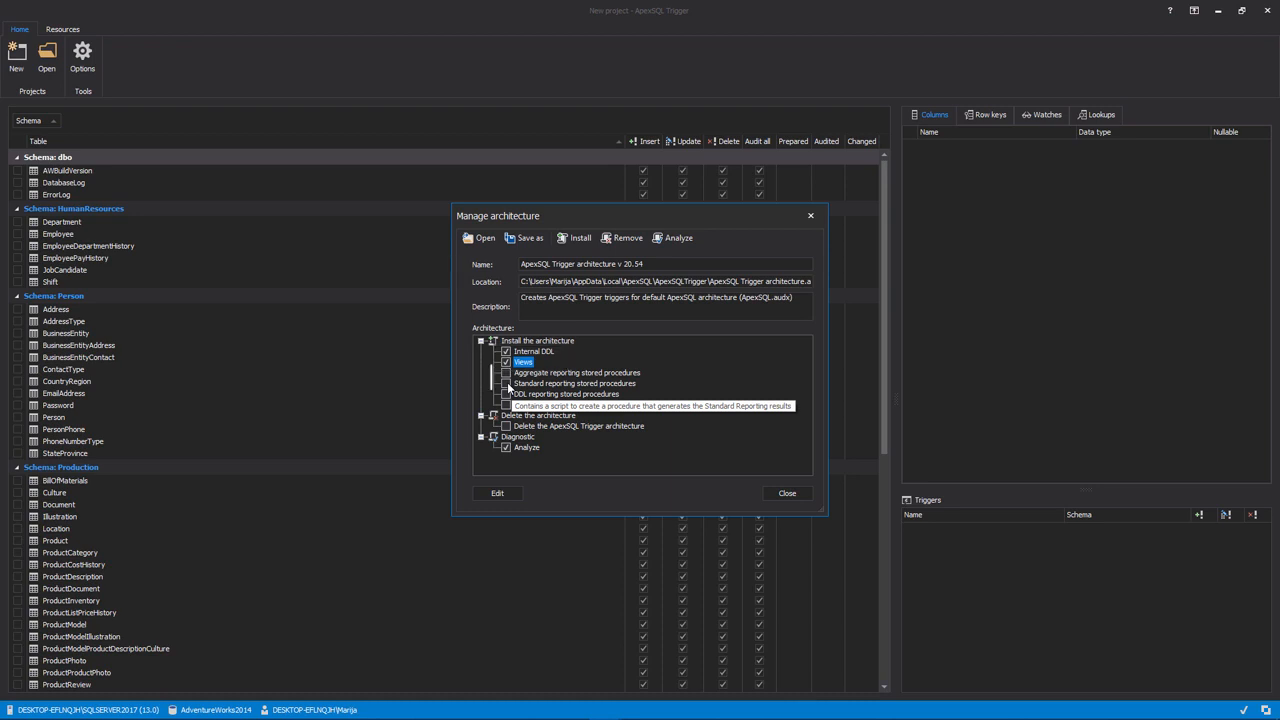
left_click(506, 383)
left_click(506, 373)
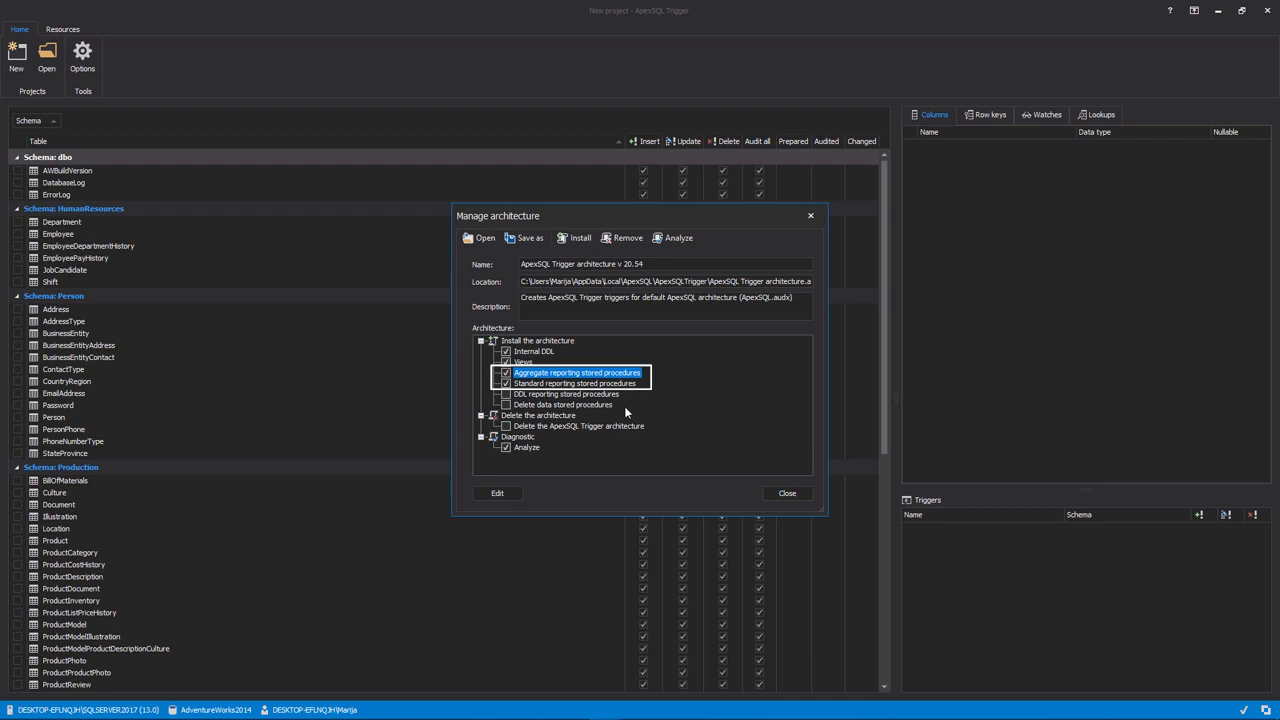
left_click(506, 405)
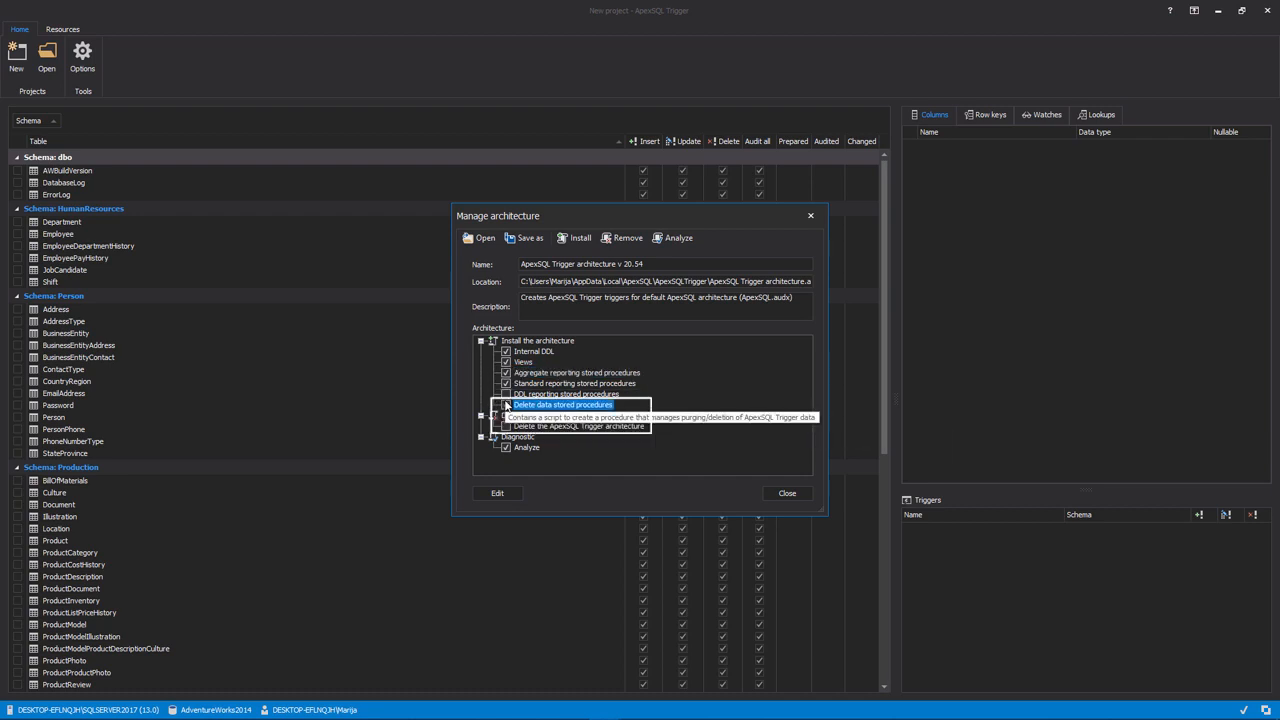
left_click(506, 426)
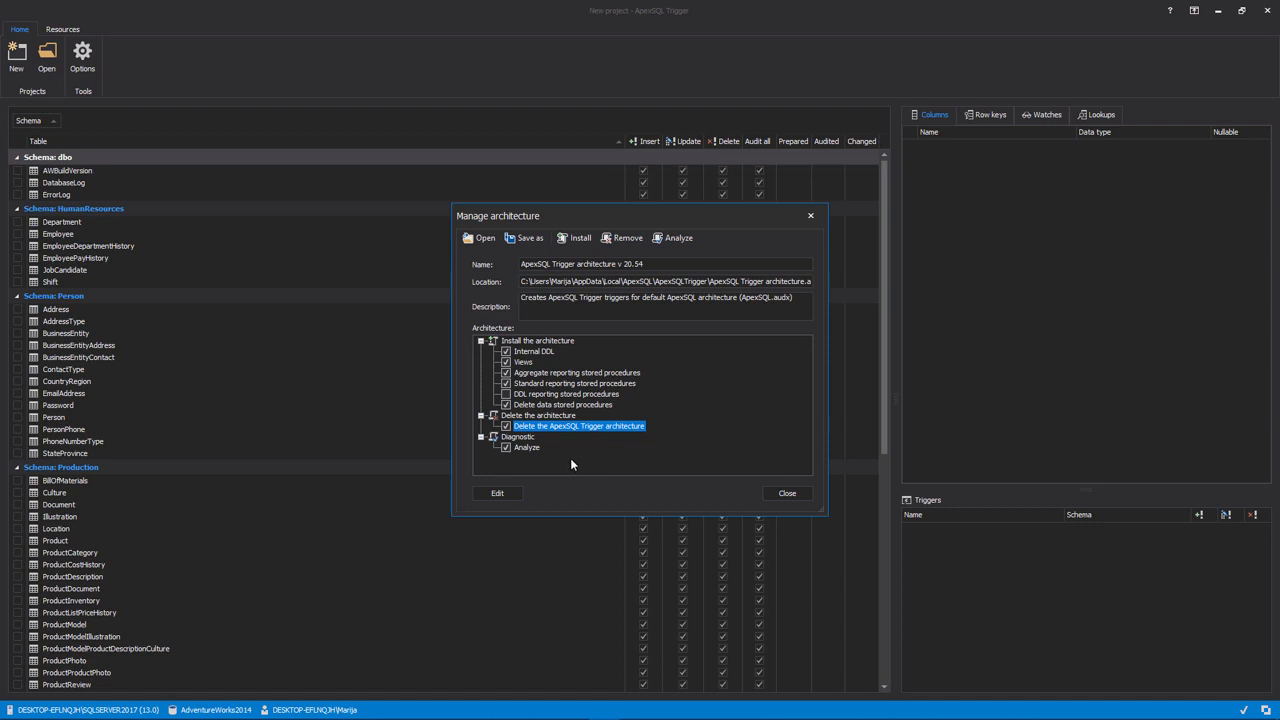
Review the SQL script for deleting the ApexSQL Trigger architecture and its save options, and close the script editor
left_click(505, 494)
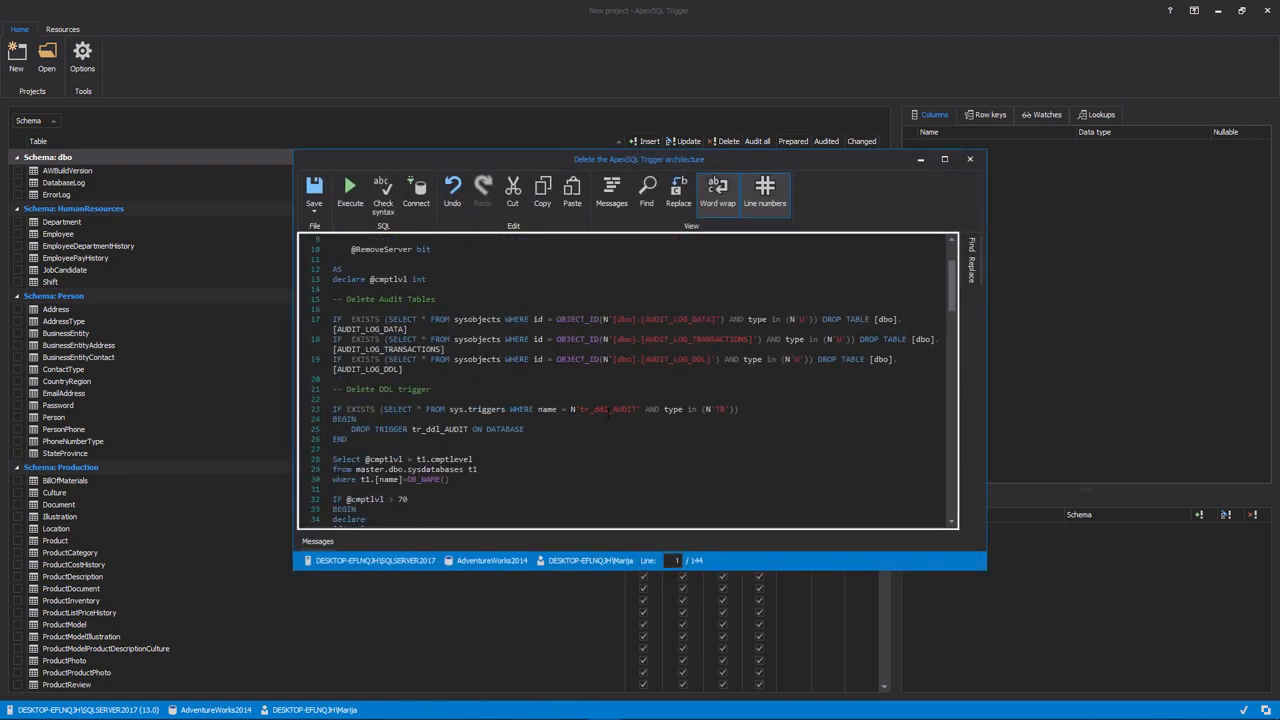
scroll(627, 380, "down", 10)
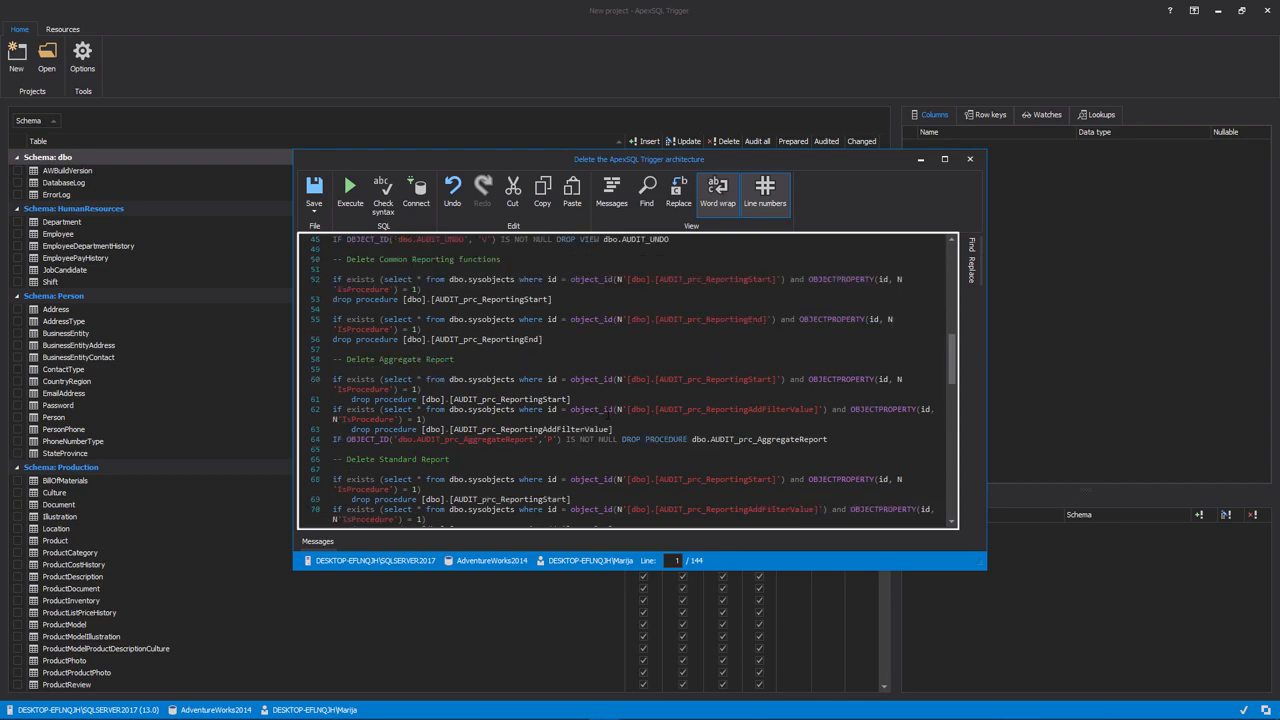
scroll(627, 380, "down", 5)
scroll(627, 380, "up", 5)
scroll(627, 380, "up", 13)
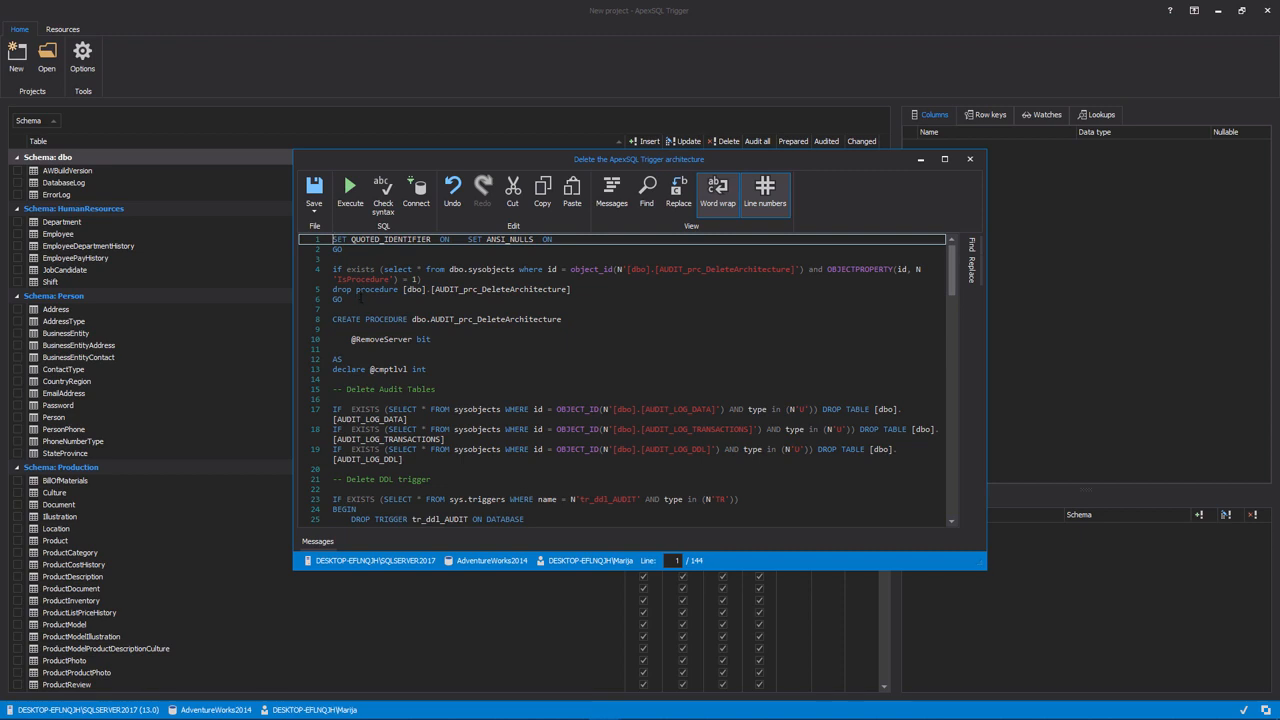
left_click(315, 213)
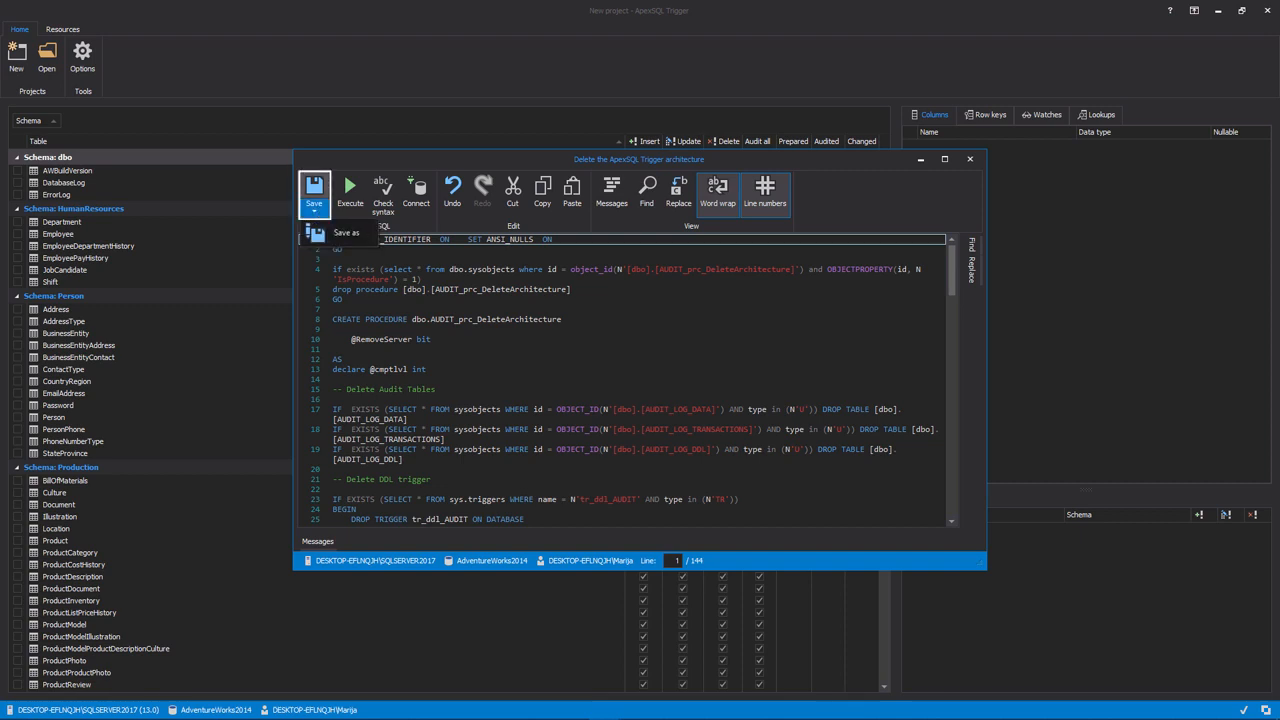
left_click(969, 158)
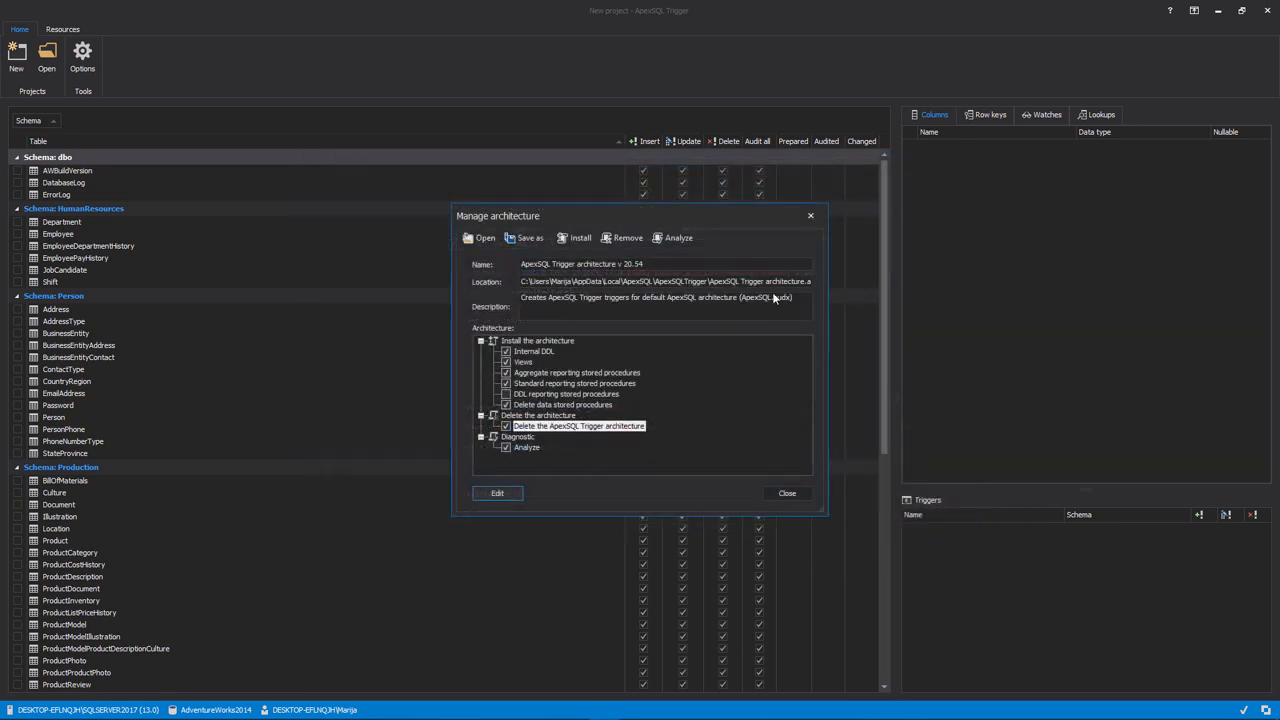
Install the architecture by running the selected scripts, and close the results and the architecture manager
left_click(587, 242)
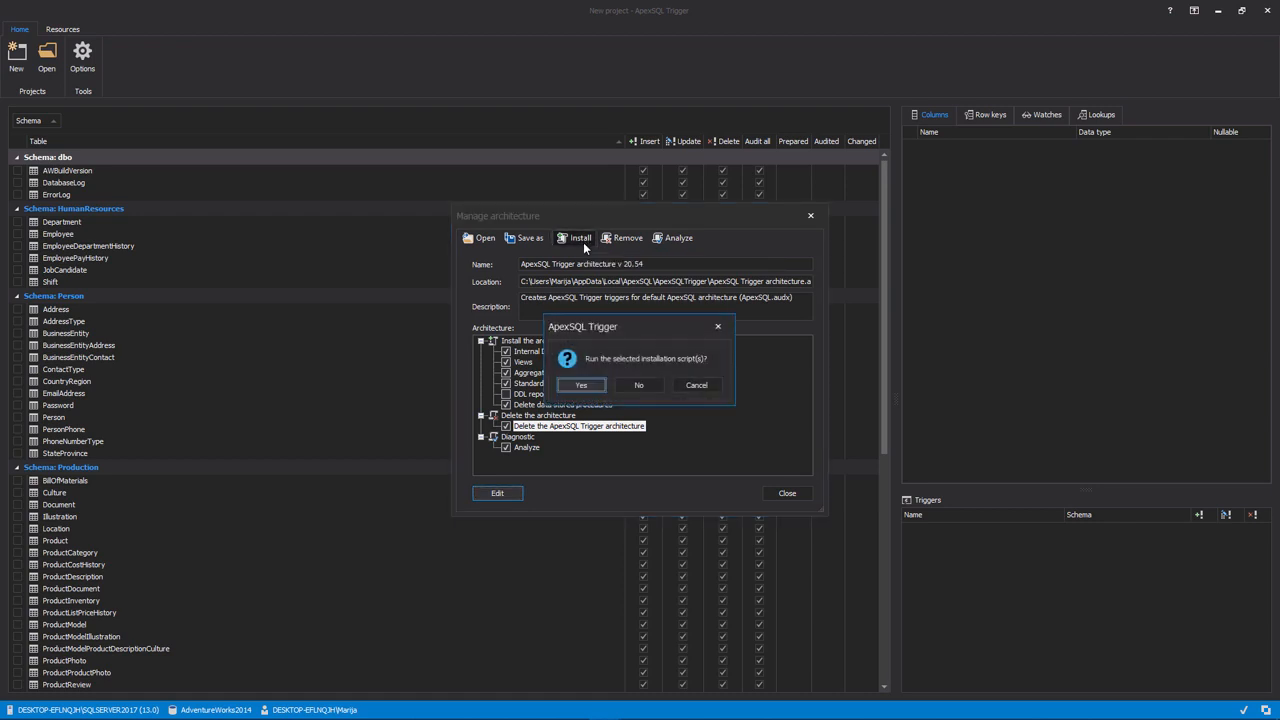
left_click(593, 384)
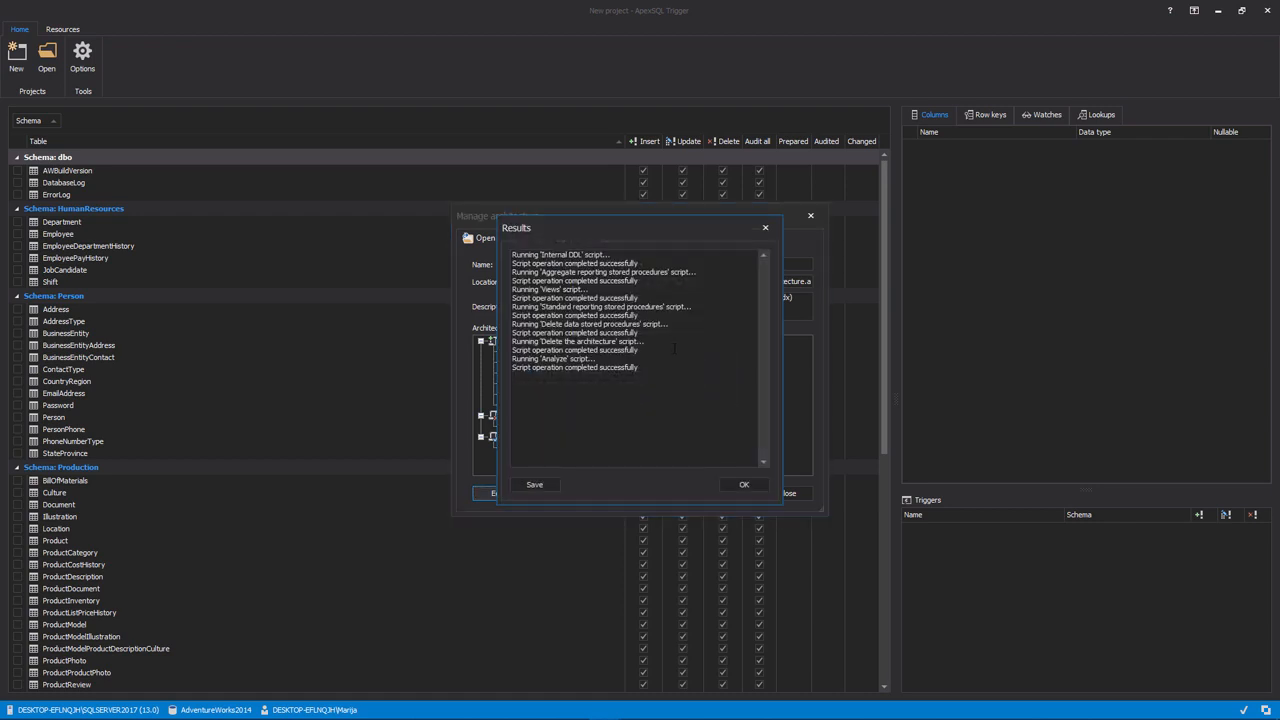
left_click(742, 485)
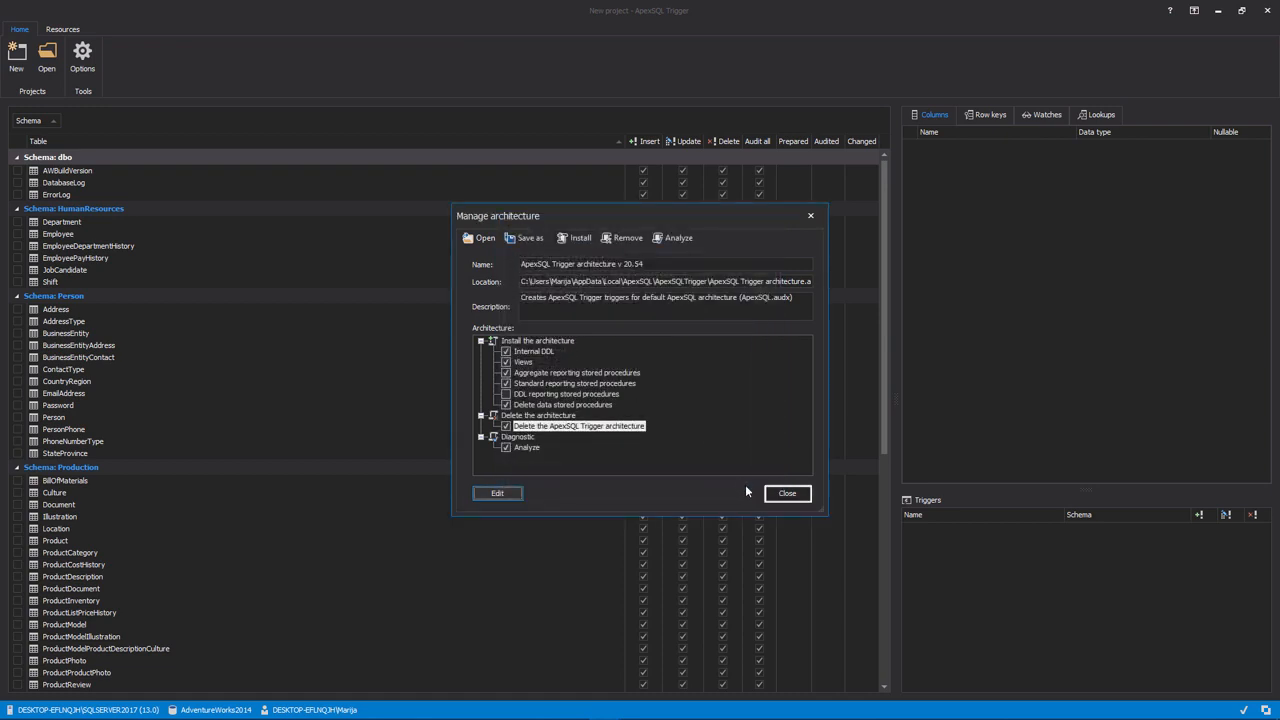
left_click(786, 493)
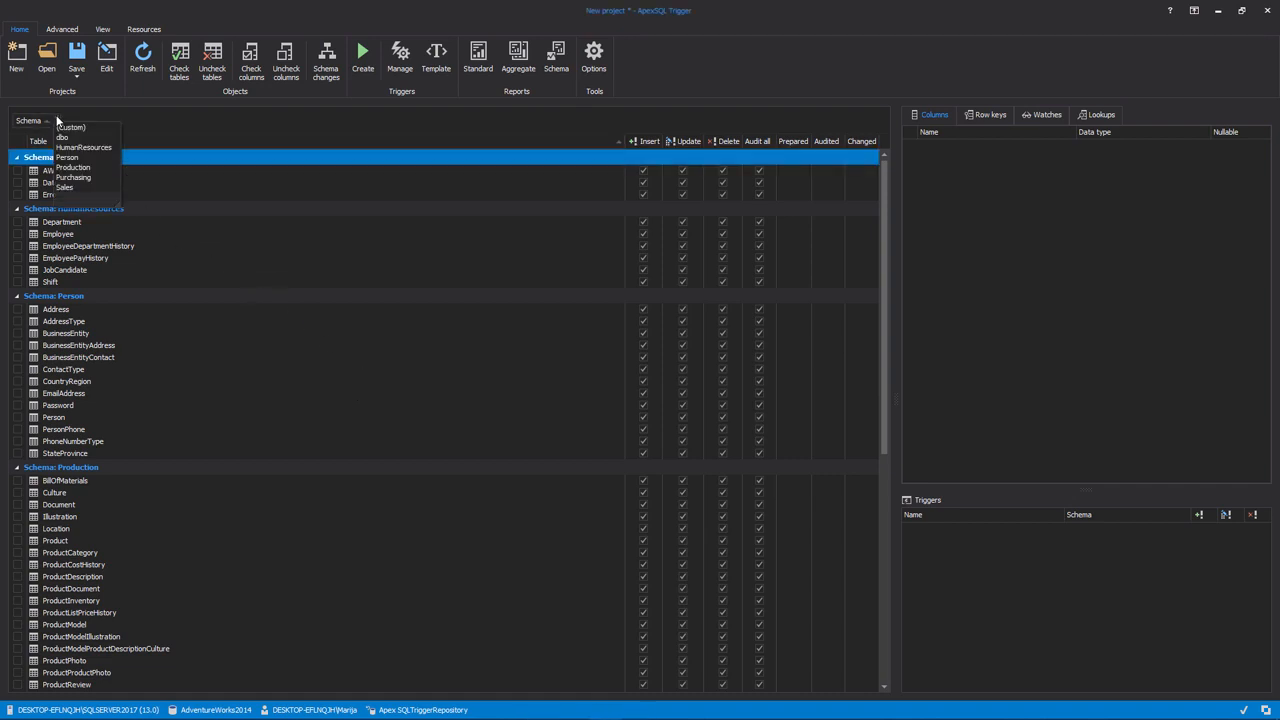
Filter the table list with a custom condition where Schema equals HumanResources or equals Person
left_click(70, 127)
left_click(626, 355)
left_click(608, 377)
left_click(662, 356)
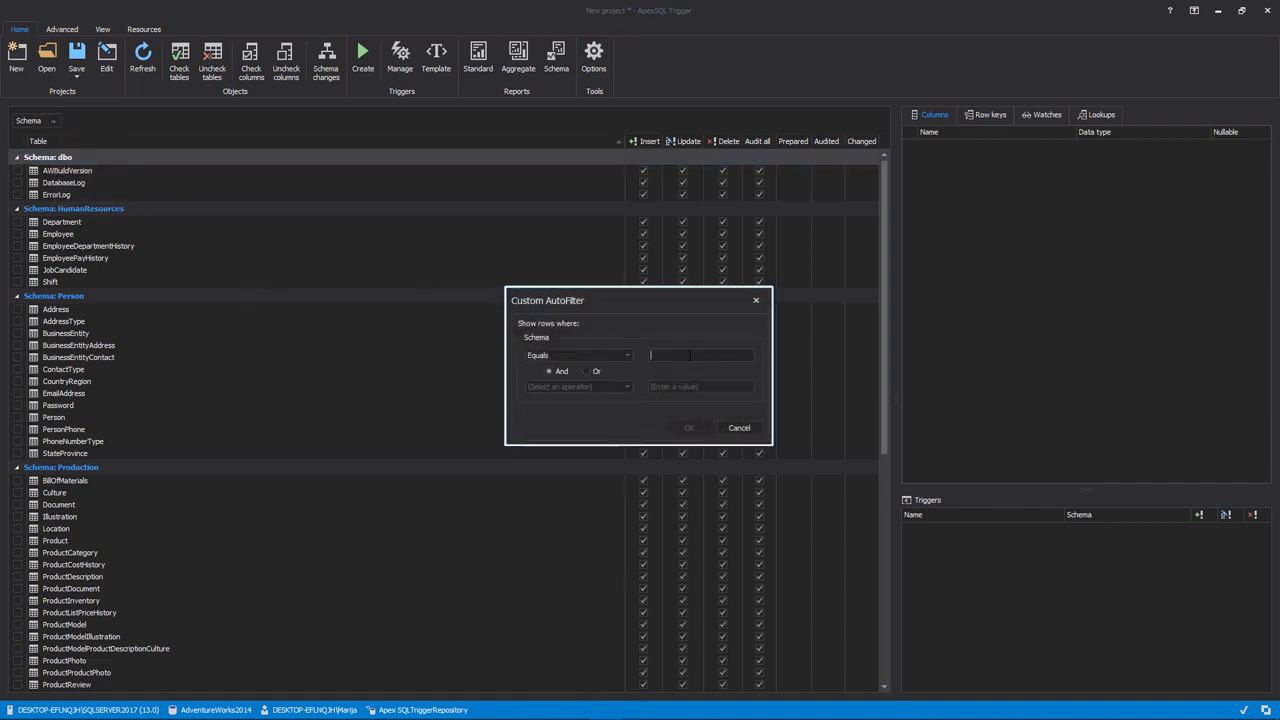
type("HumanResources")
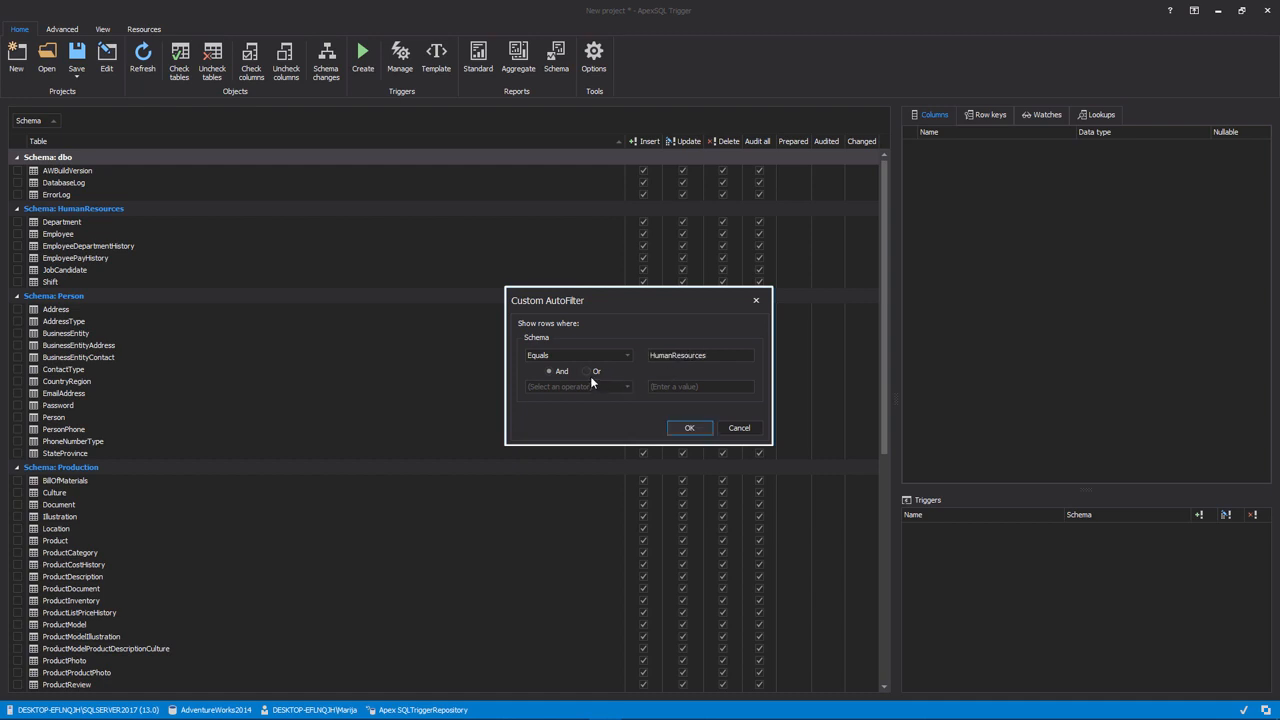
left_click(590, 374)
left_click(600, 386)
left_click(616, 405)
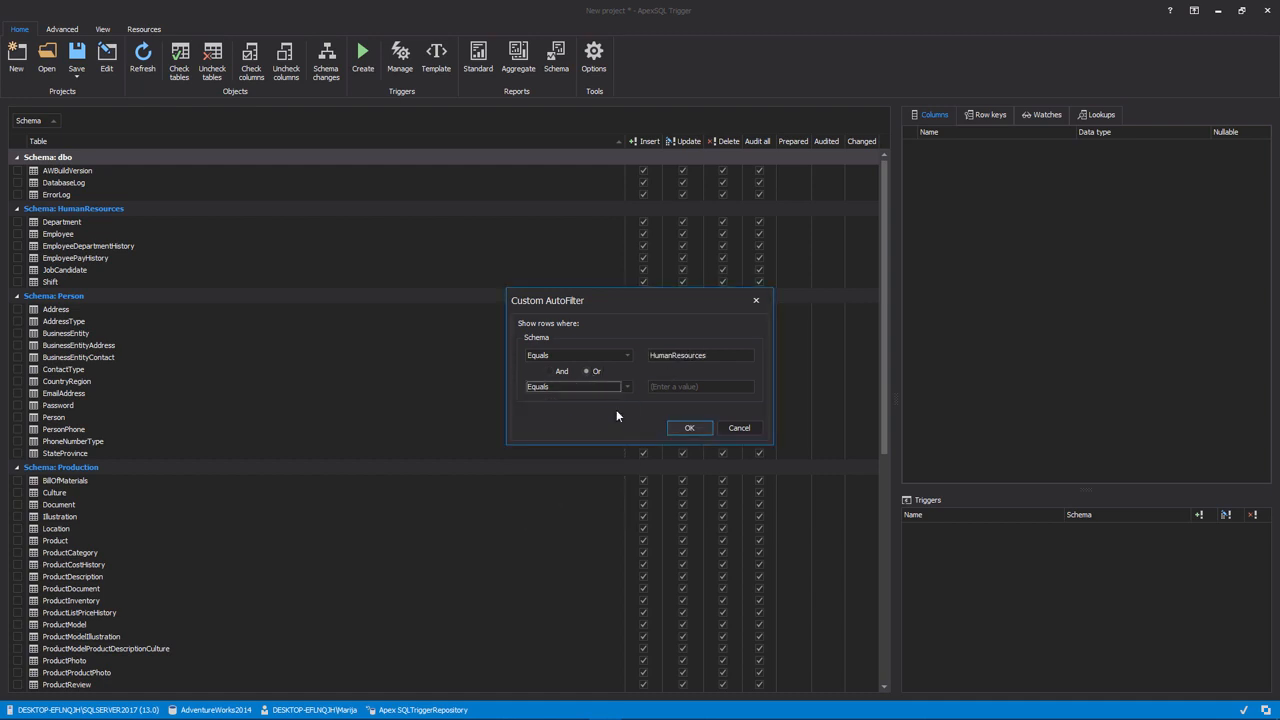
left_click(700, 387)
type("Person")
left_click(698, 427)
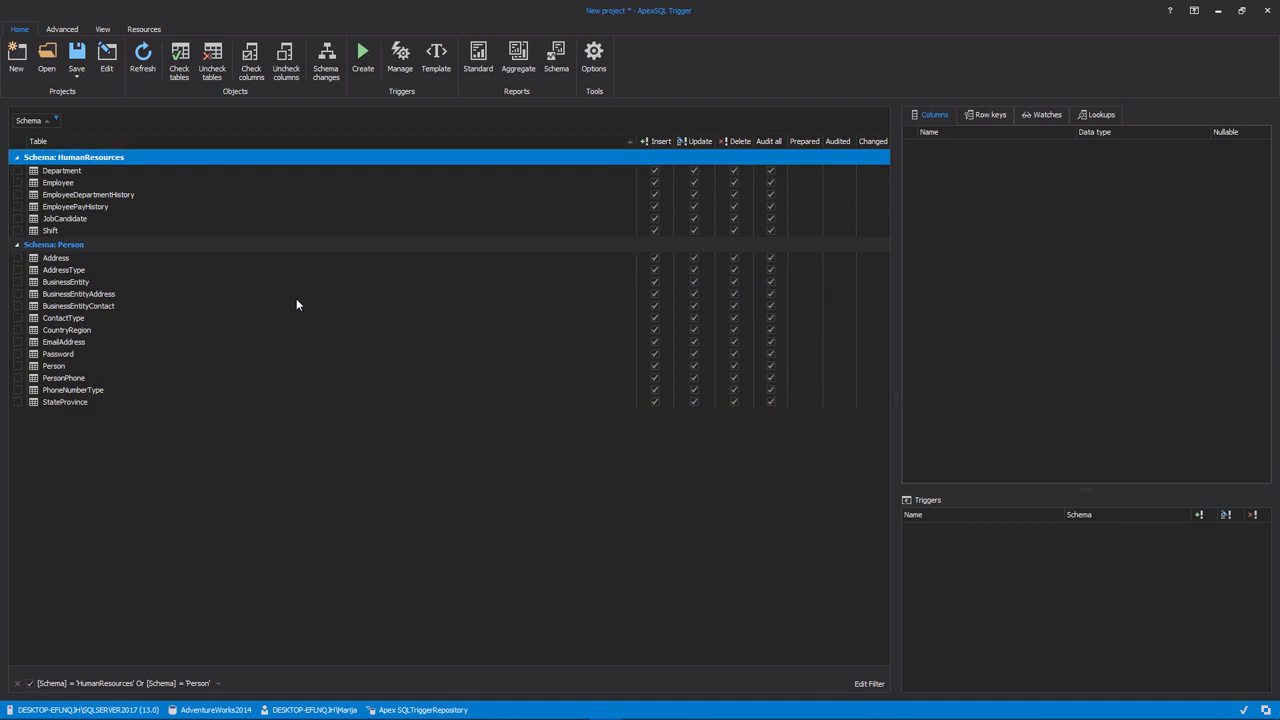
Select all tables in the filtered HumanResources and Person schemas and check them for auditing
left_click(296, 295)
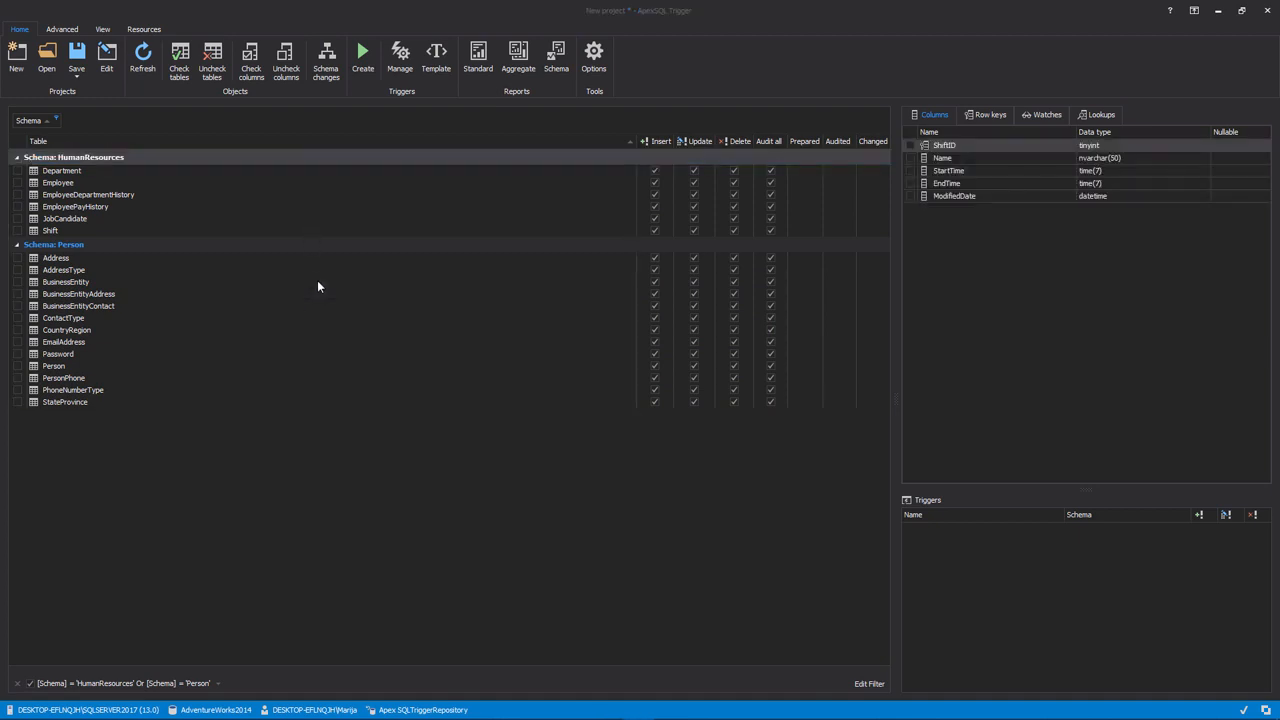
right_click(318, 282)
left_click(352, 343)
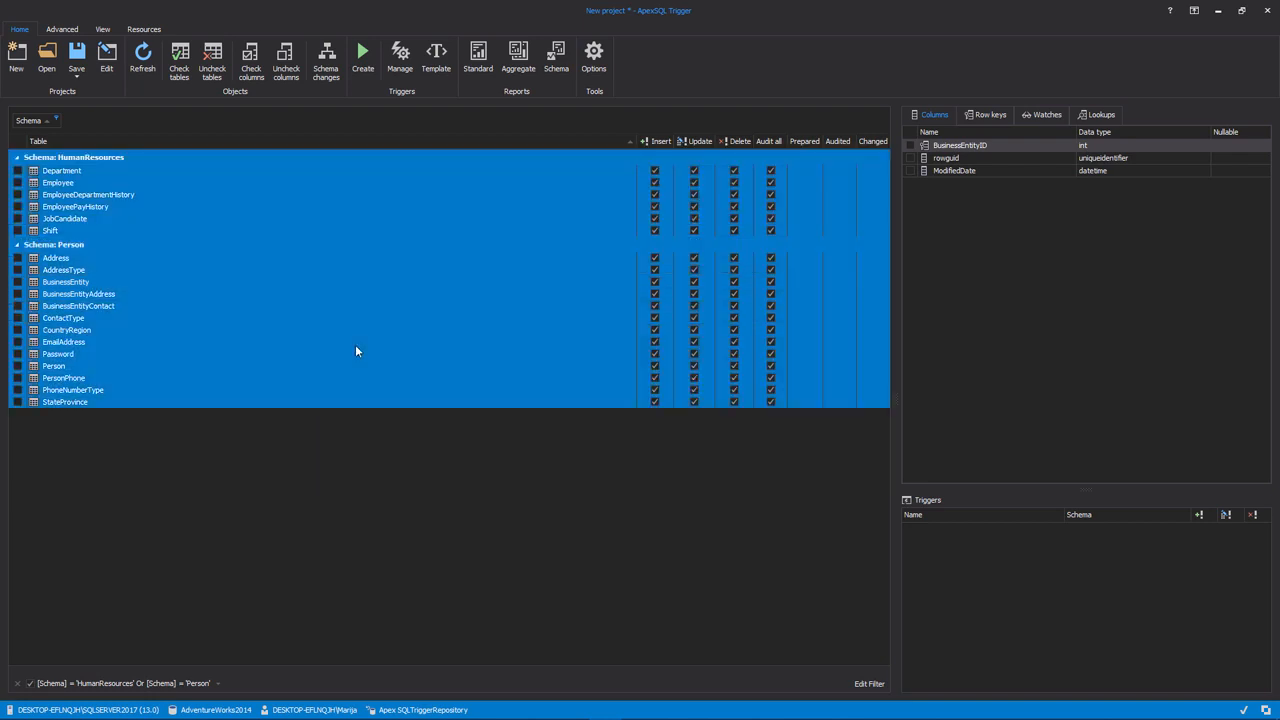
right_click(349, 389)
mouse_move(480, 462)
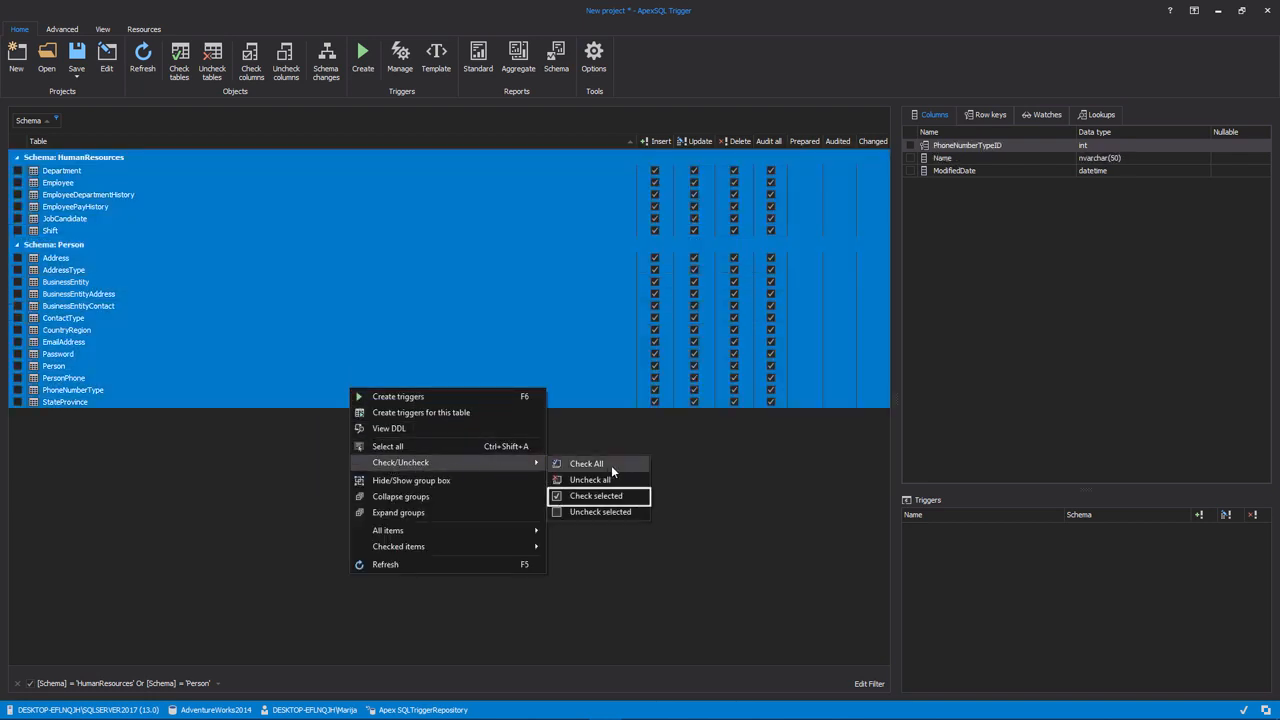
left_click(620, 494)
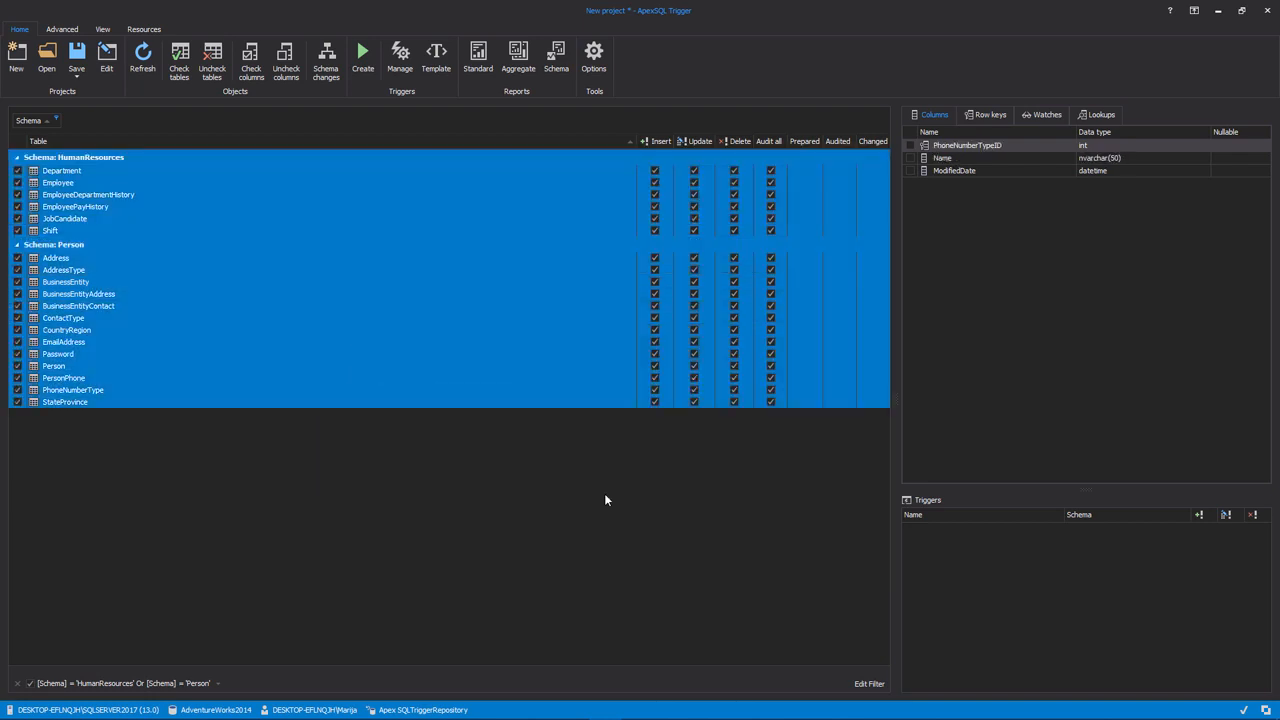
Check all columns of the checked HumanResources and Person tables for auditing
right_click(419, 345)
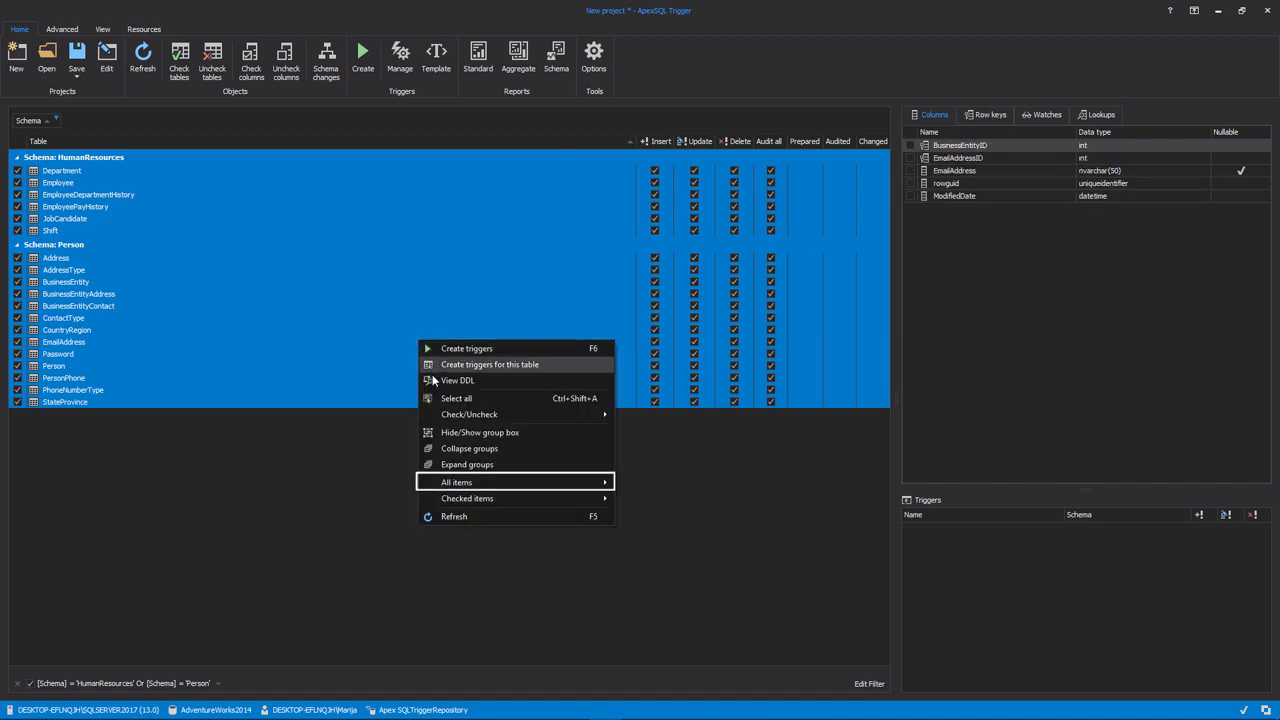
mouse_move(480, 485)
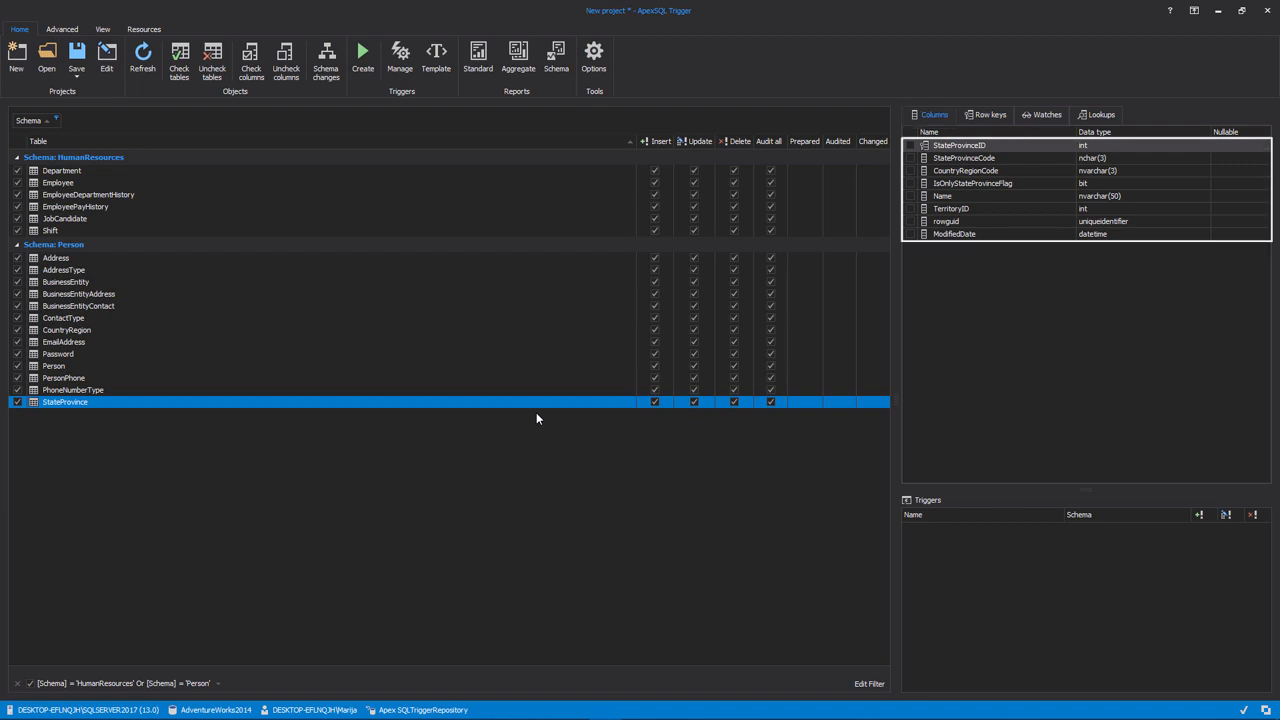
left_click(262, 260)
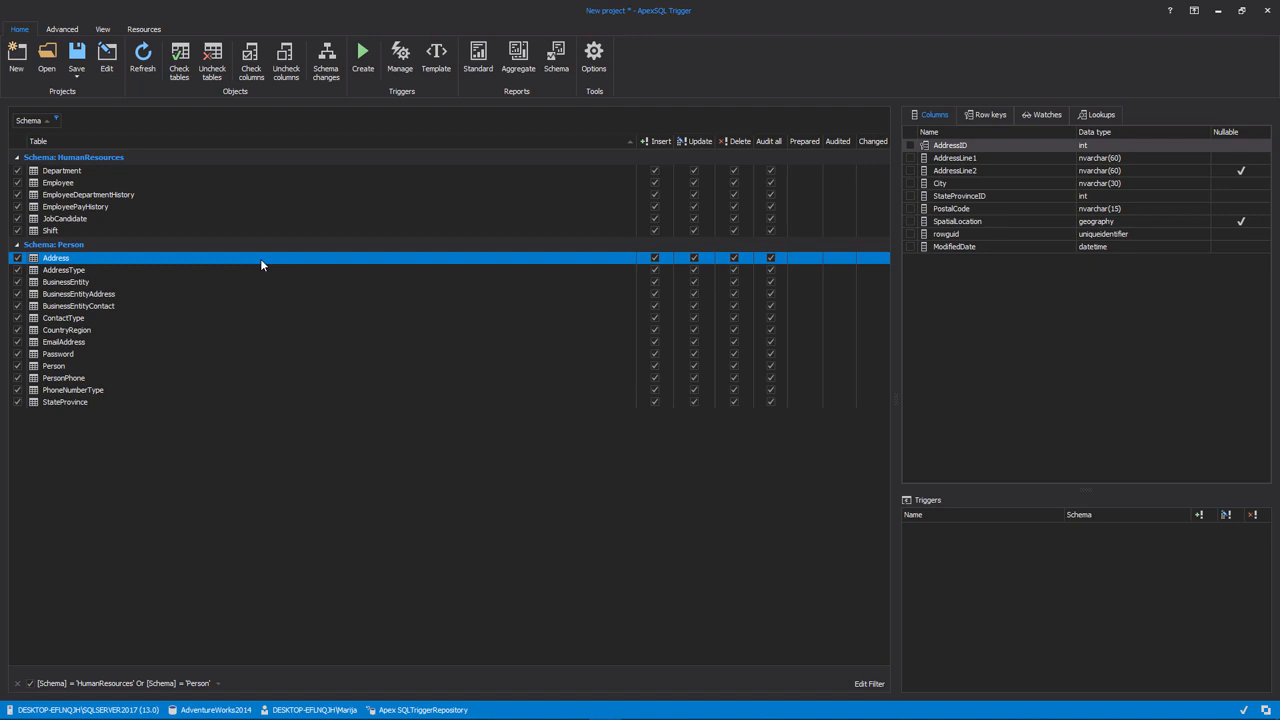
right_click(260, 258)
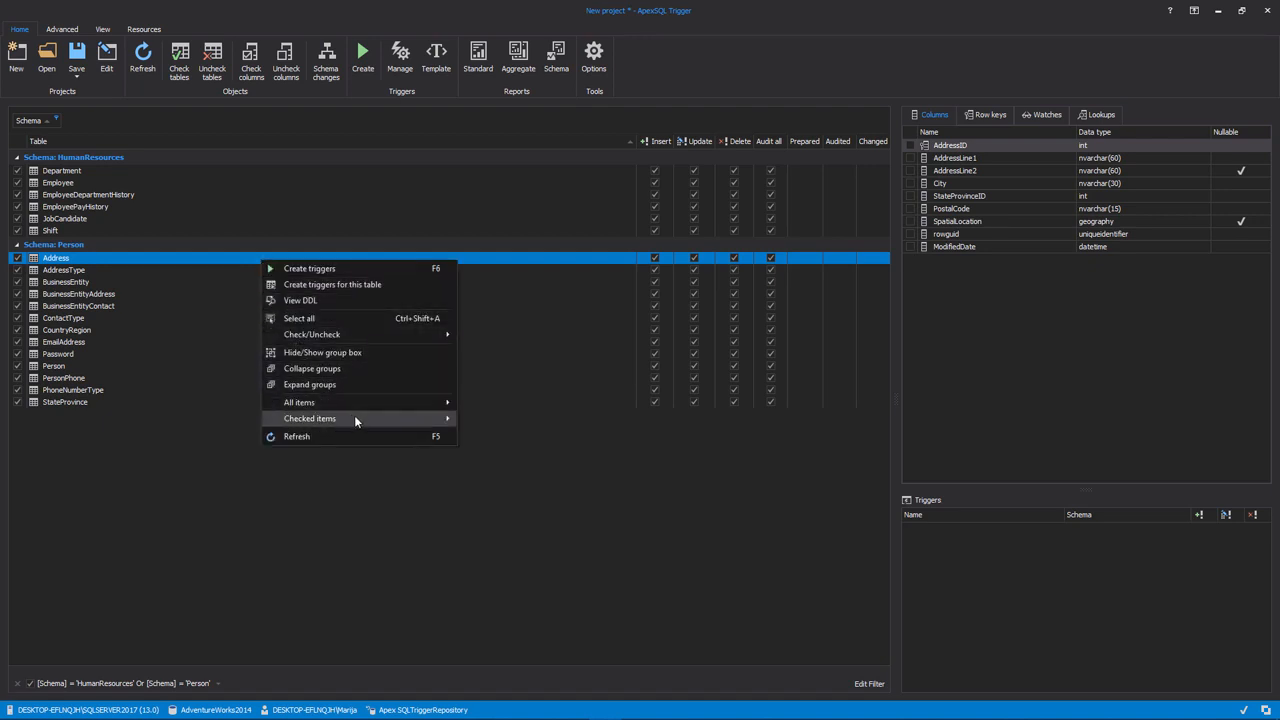
mouse_move(358, 418)
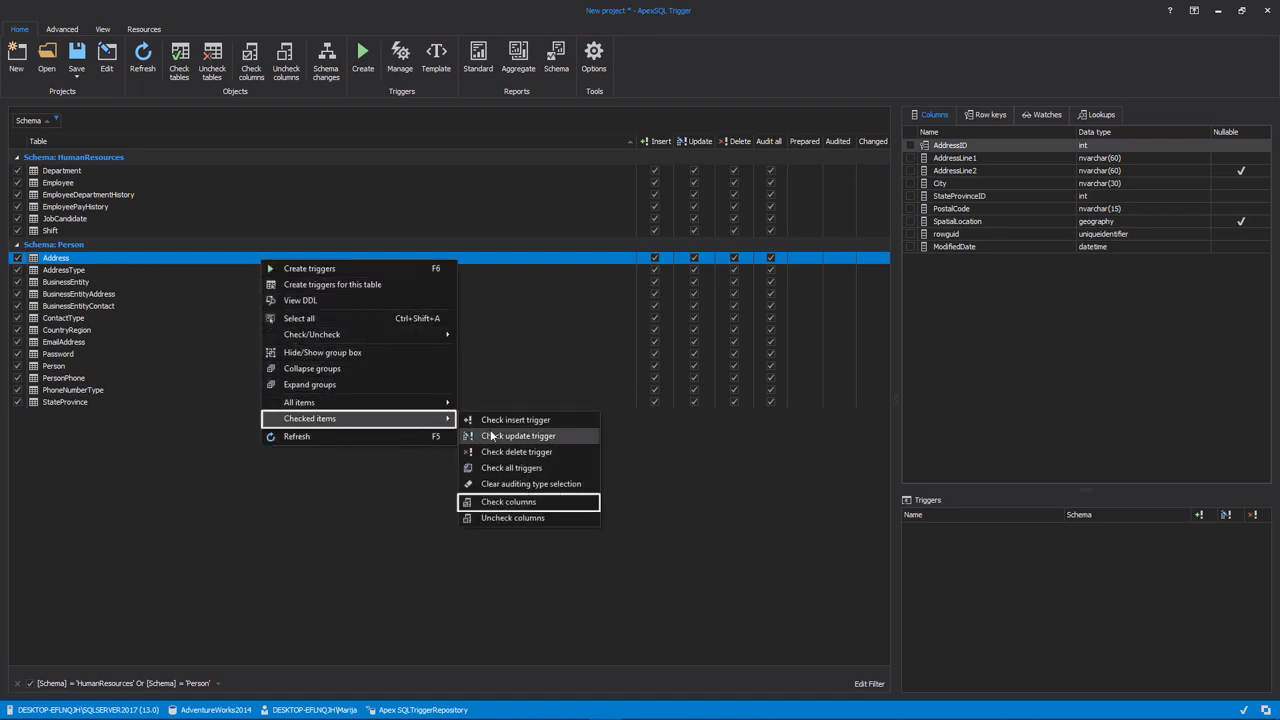
left_click(594, 507)
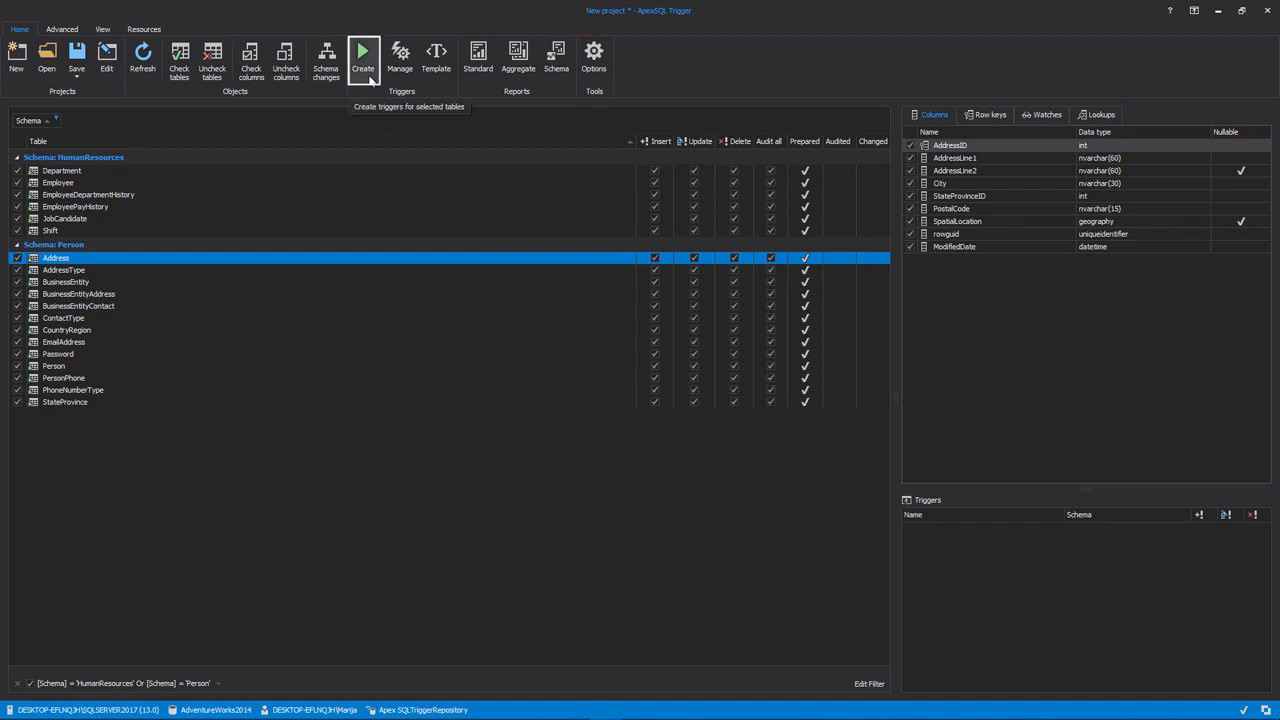
Generate the auditing trigger script for the checked HumanResources and Person tables, execute it on AdventureWorks2014, and close the script window
left_click(367, 62)
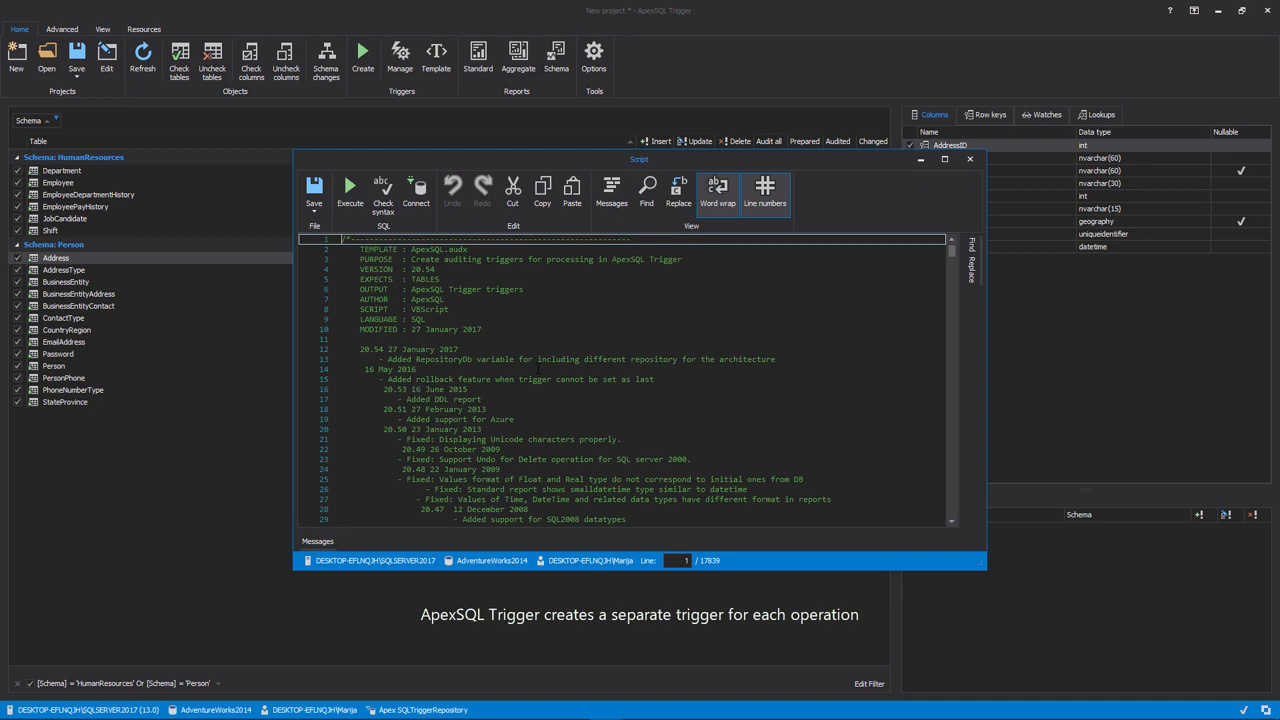
scroll(538, 371, "down", 20)
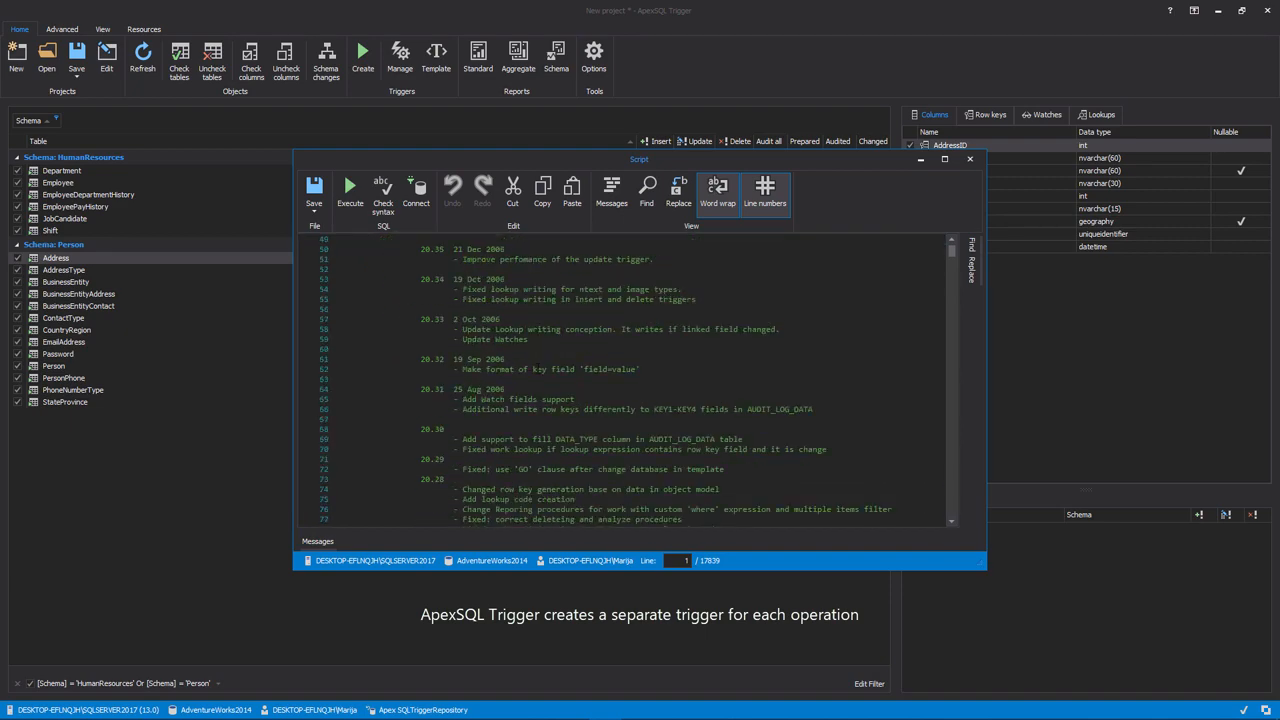
scroll(538, 370, "down", 20)
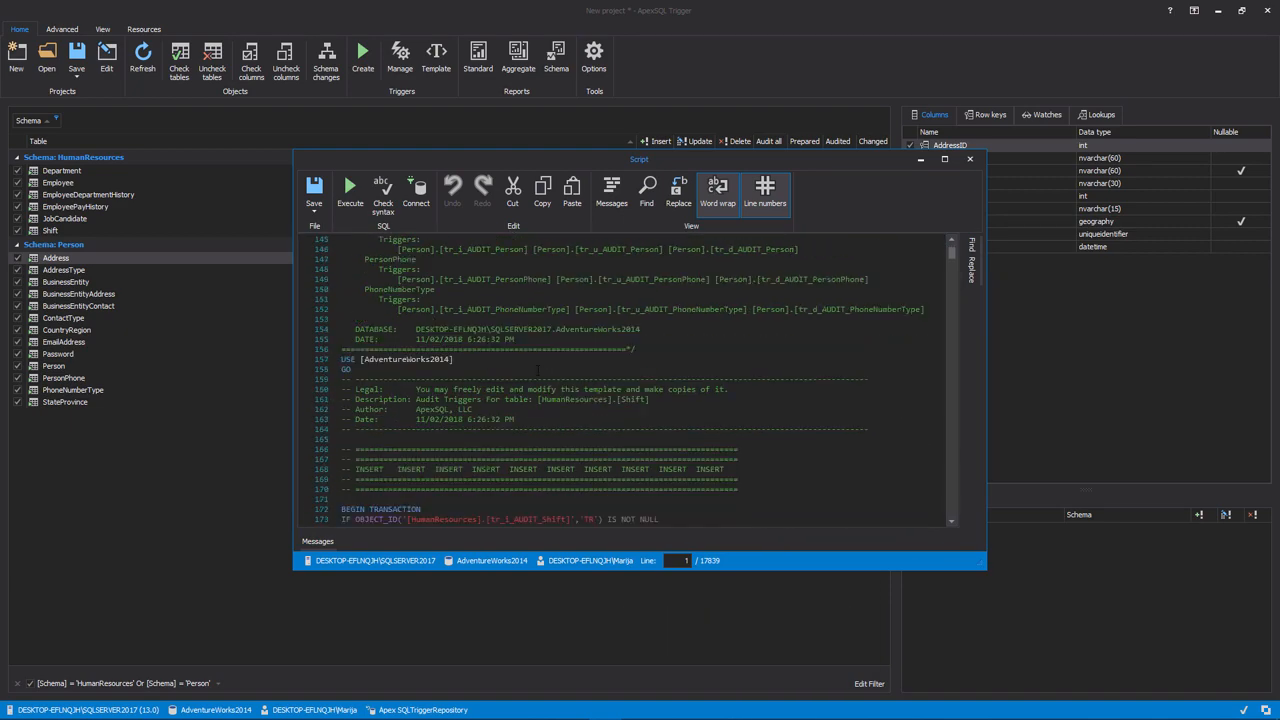
scroll(538, 371, "up", 6)
scroll(538, 371, "up", 2)
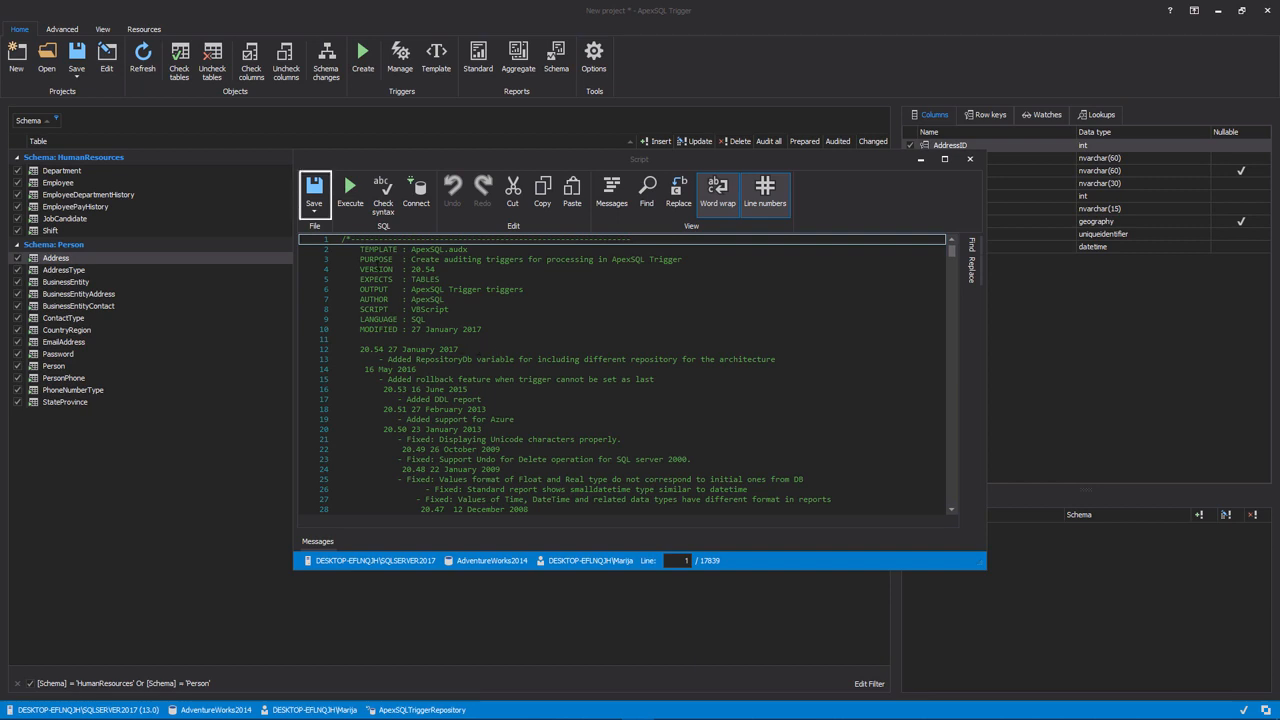
left_click(314, 206)
left_click(314, 206)
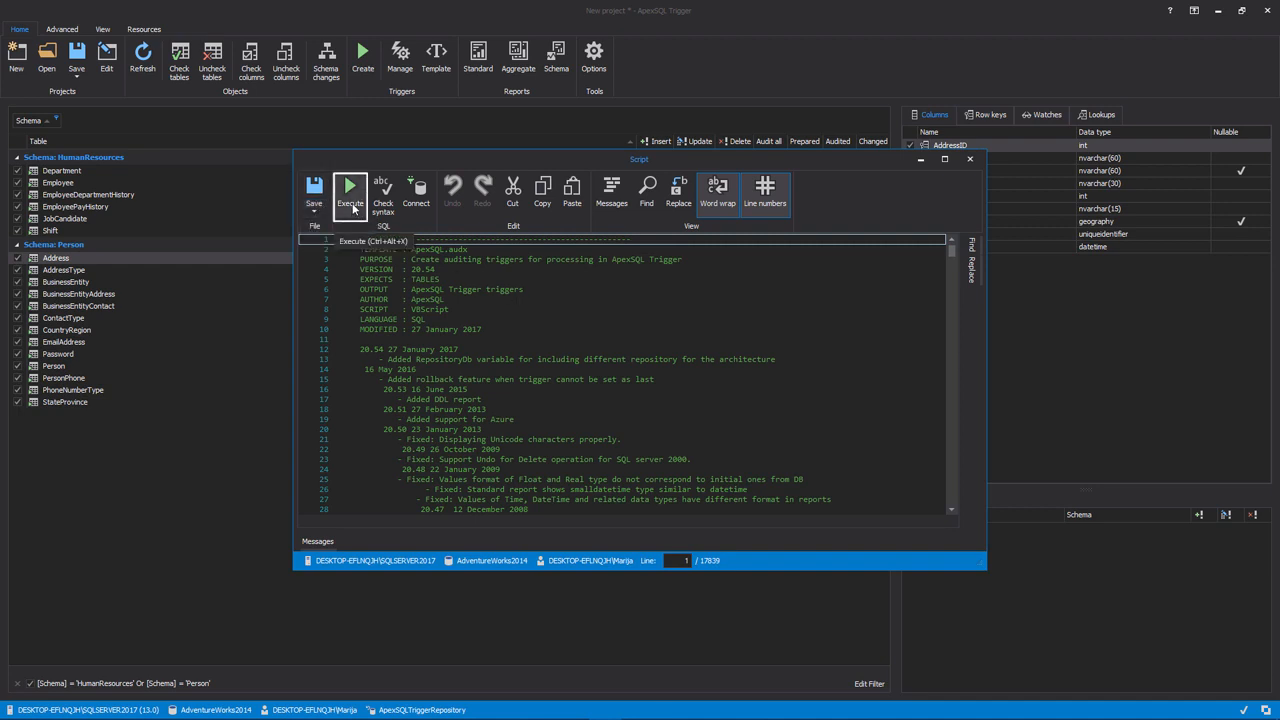
left_click(350, 195)
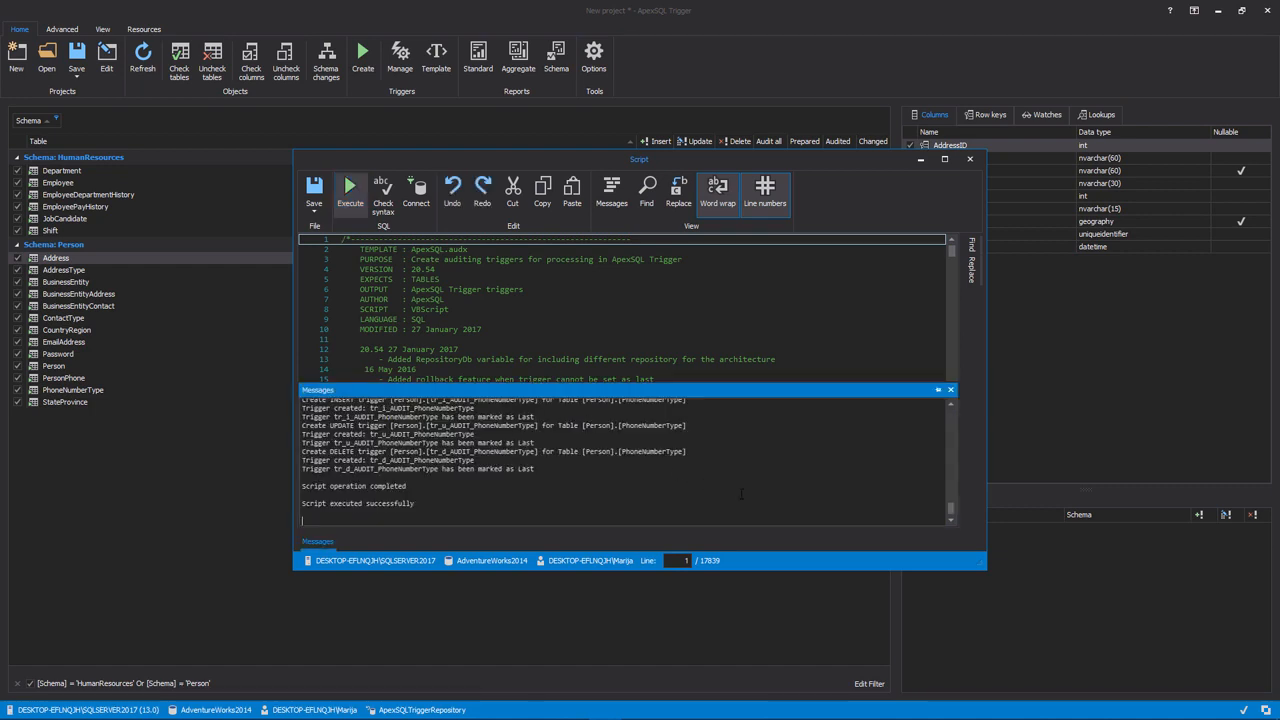
left_click(969, 159)
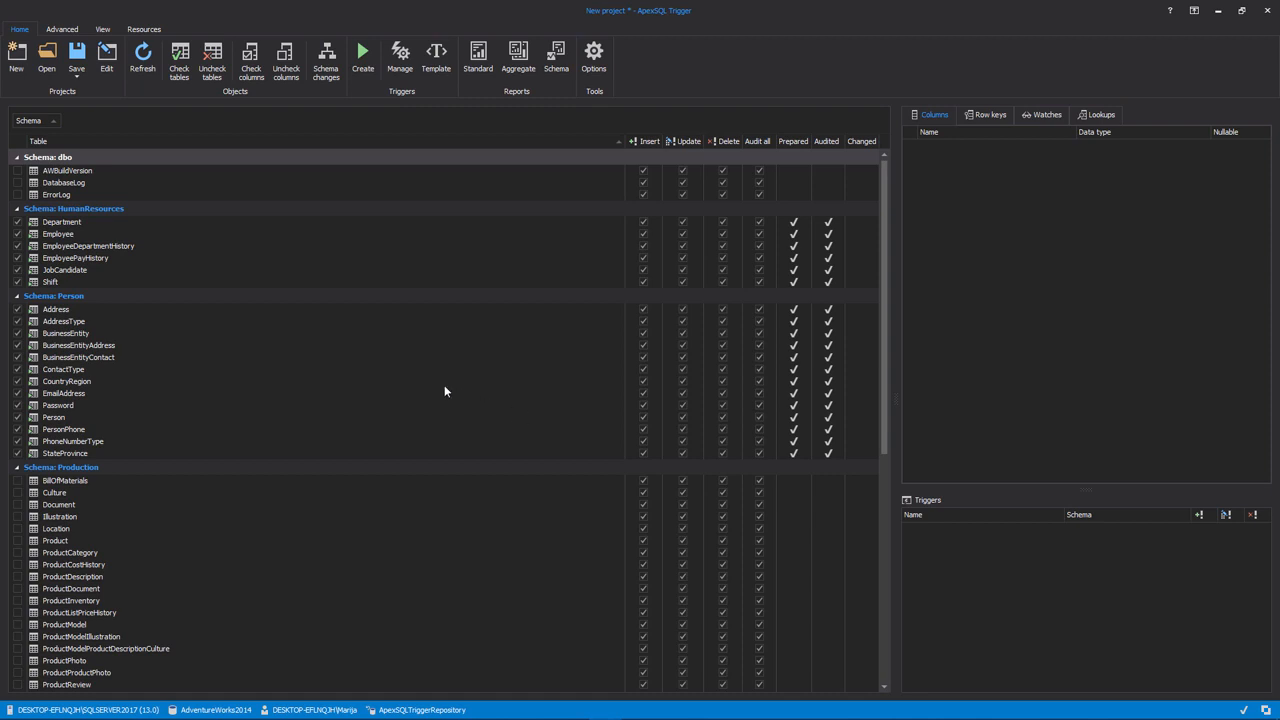
View the triggers created on the Address and AddressType tables in the Person schema
left_click(446, 309)
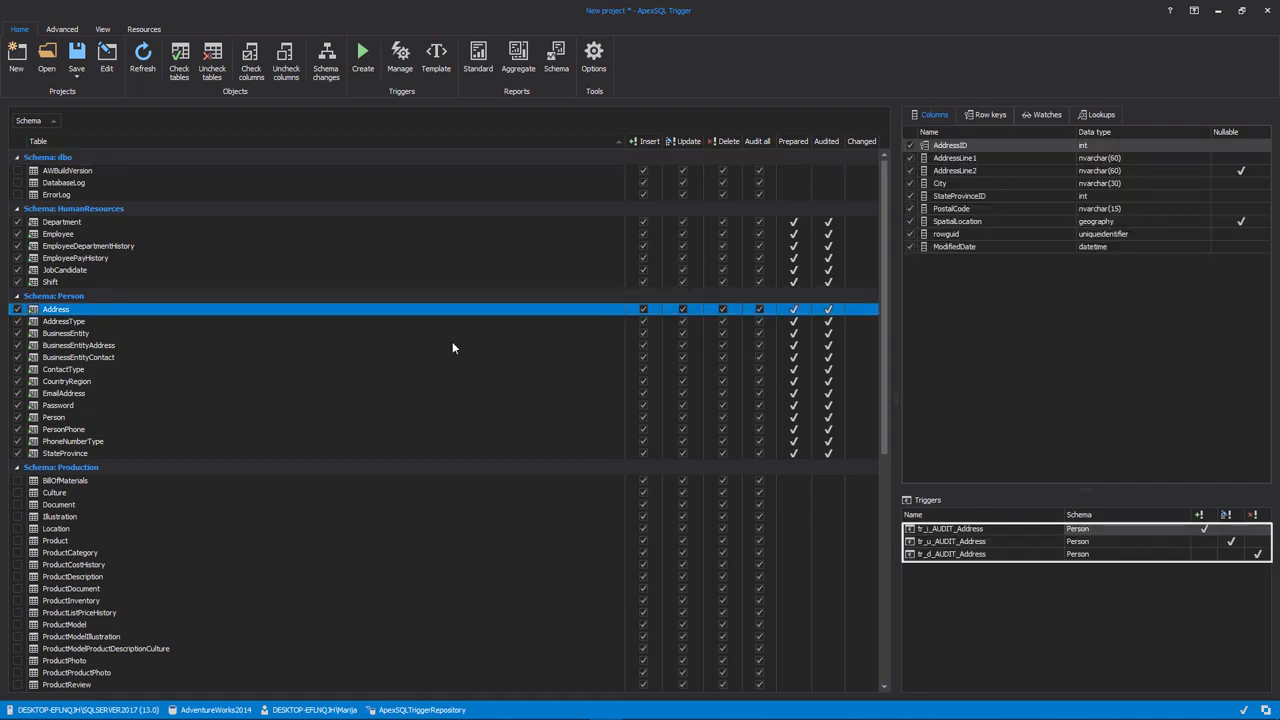
left_click(452, 345)
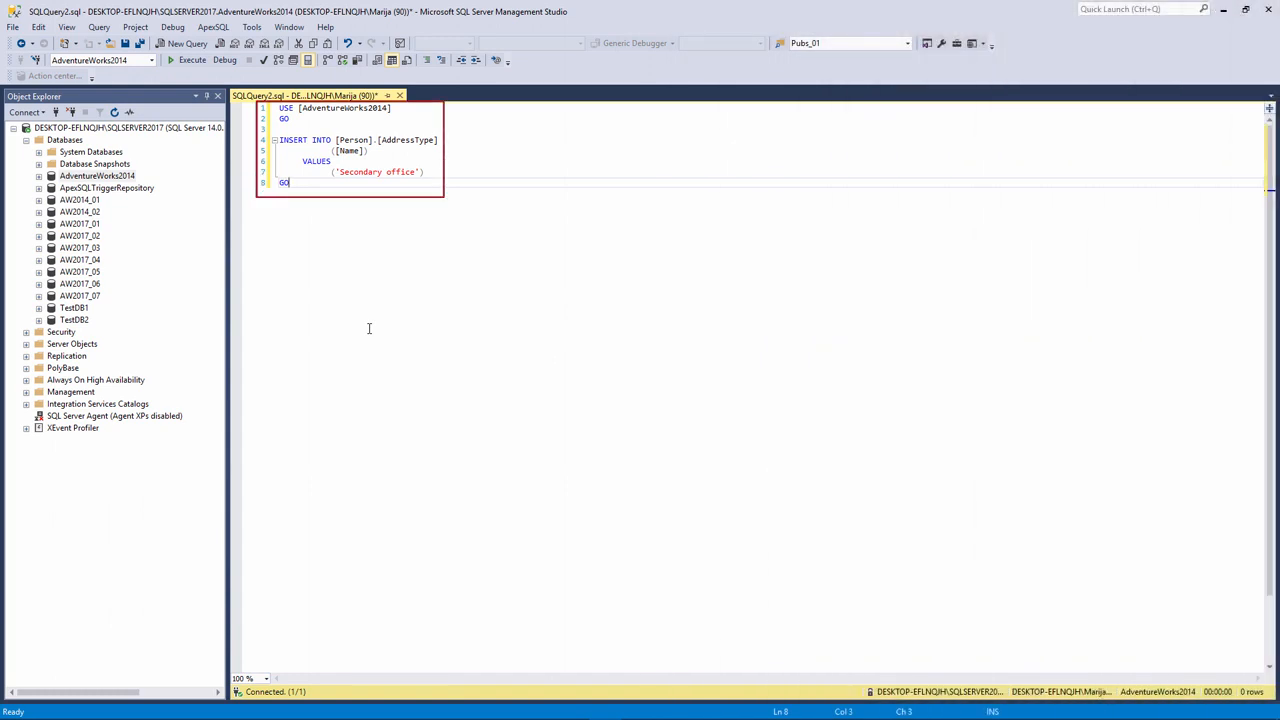
In SQL Server Management Studio, run the query inserting 'Secondary office' into Person.AddressType, and load the standard data change report for that table in ApexSQL Trigger
left_click(192, 60)
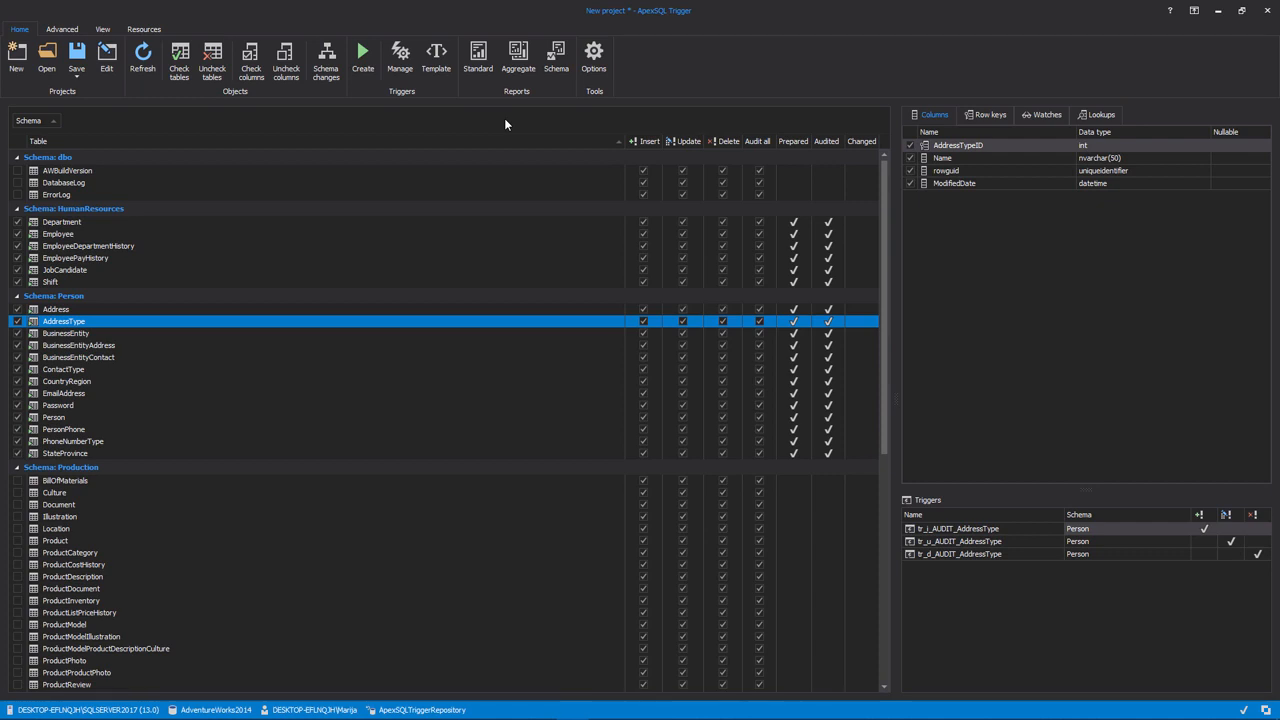
left_click(477, 58)
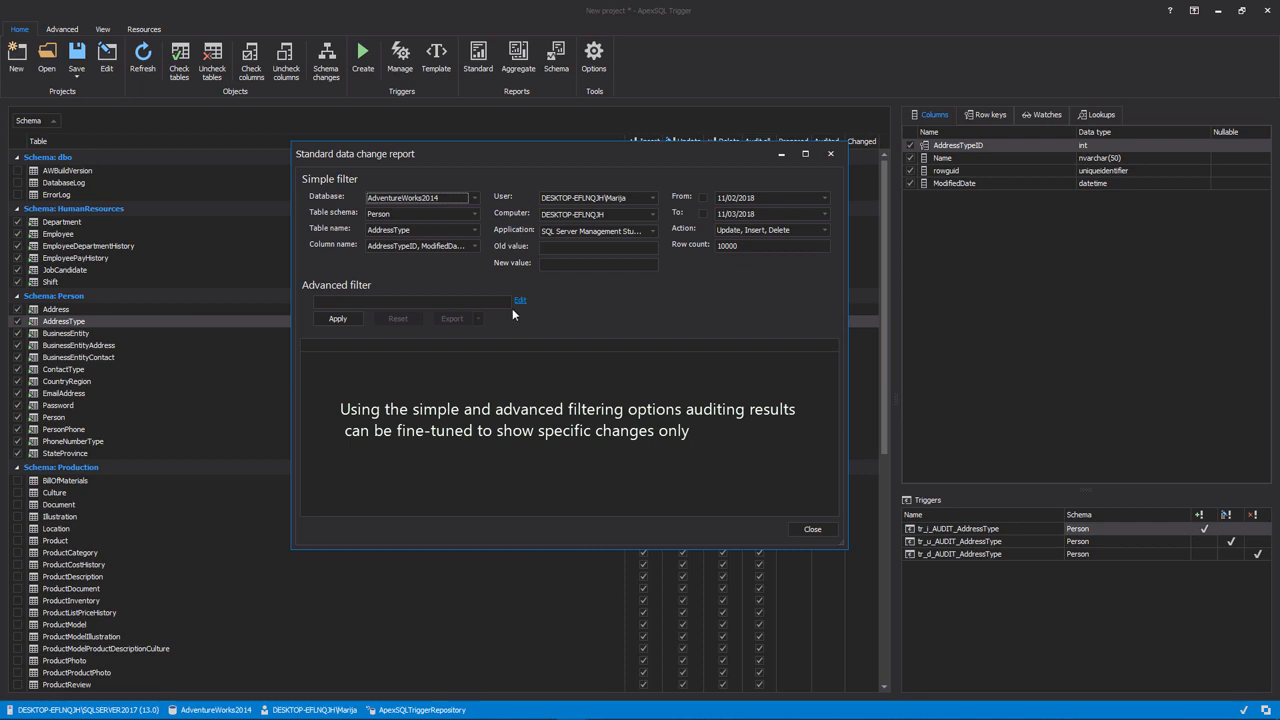
left_click(343, 322)
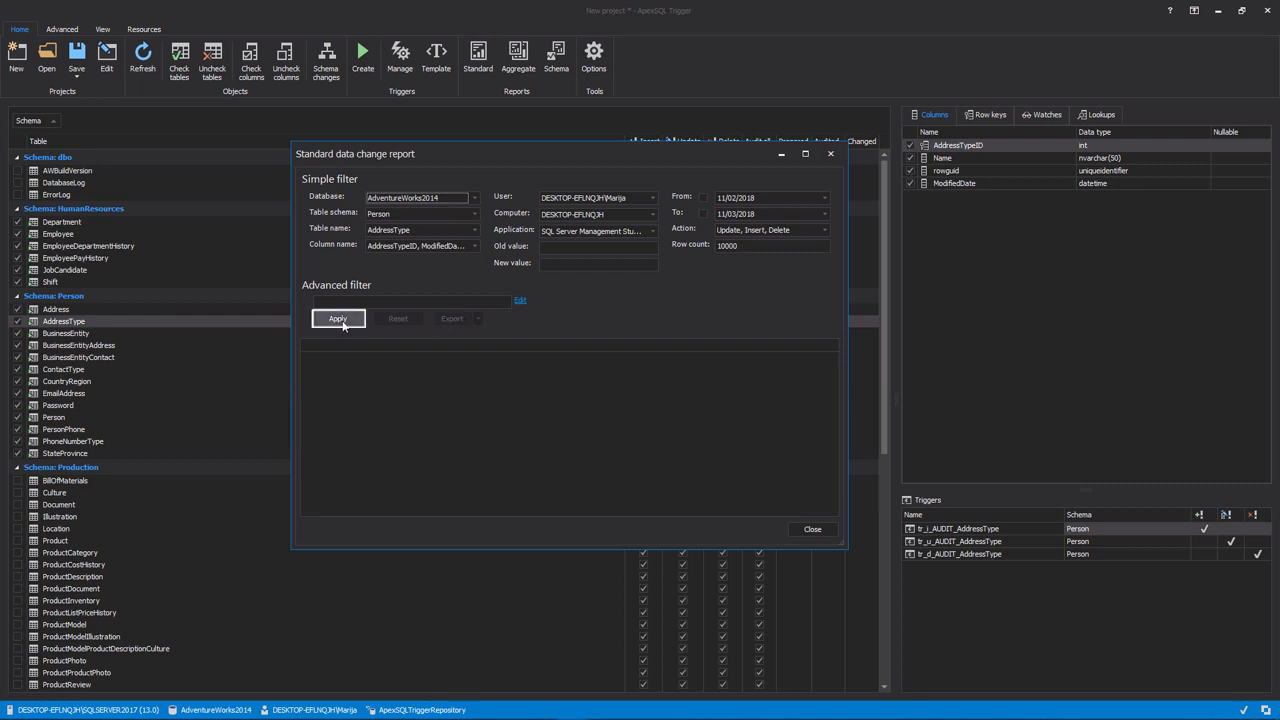
left_click(339, 319)
left_click(338, 319)
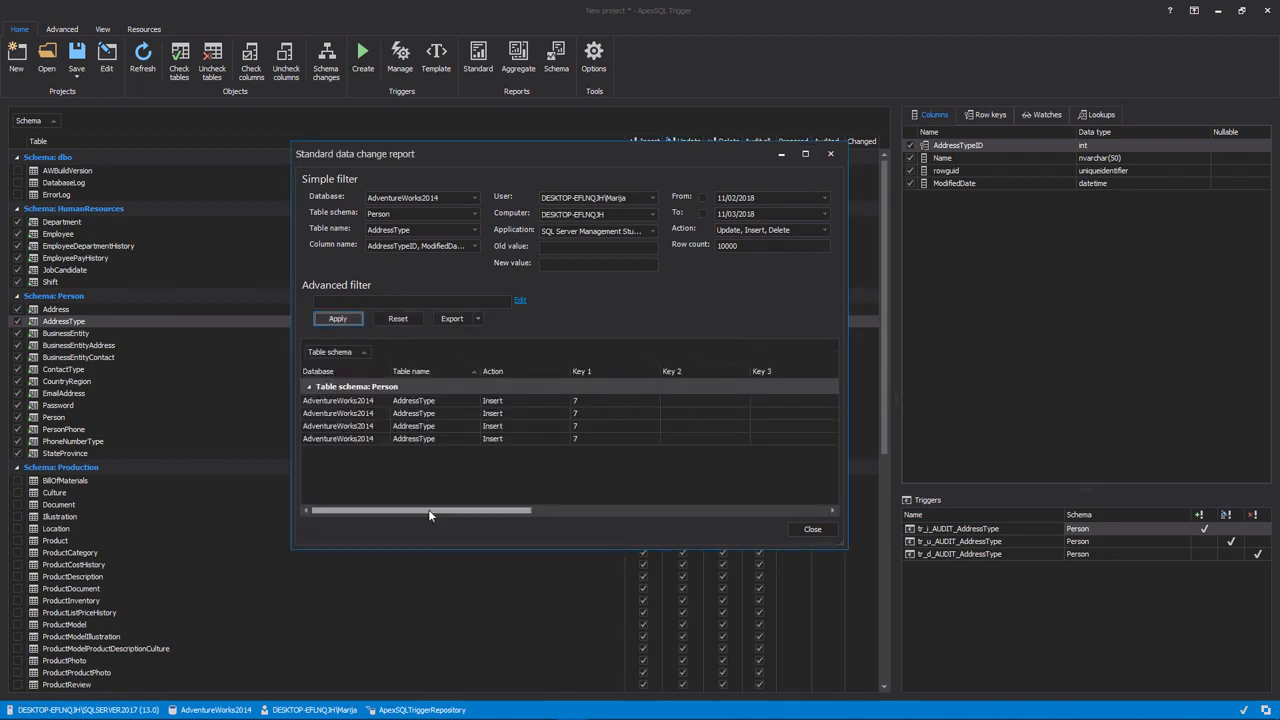
Widen the report's New value column, examine the old and new values and modification details of the insert, and close the report
left_click_drag(428, 514, 623, 524)
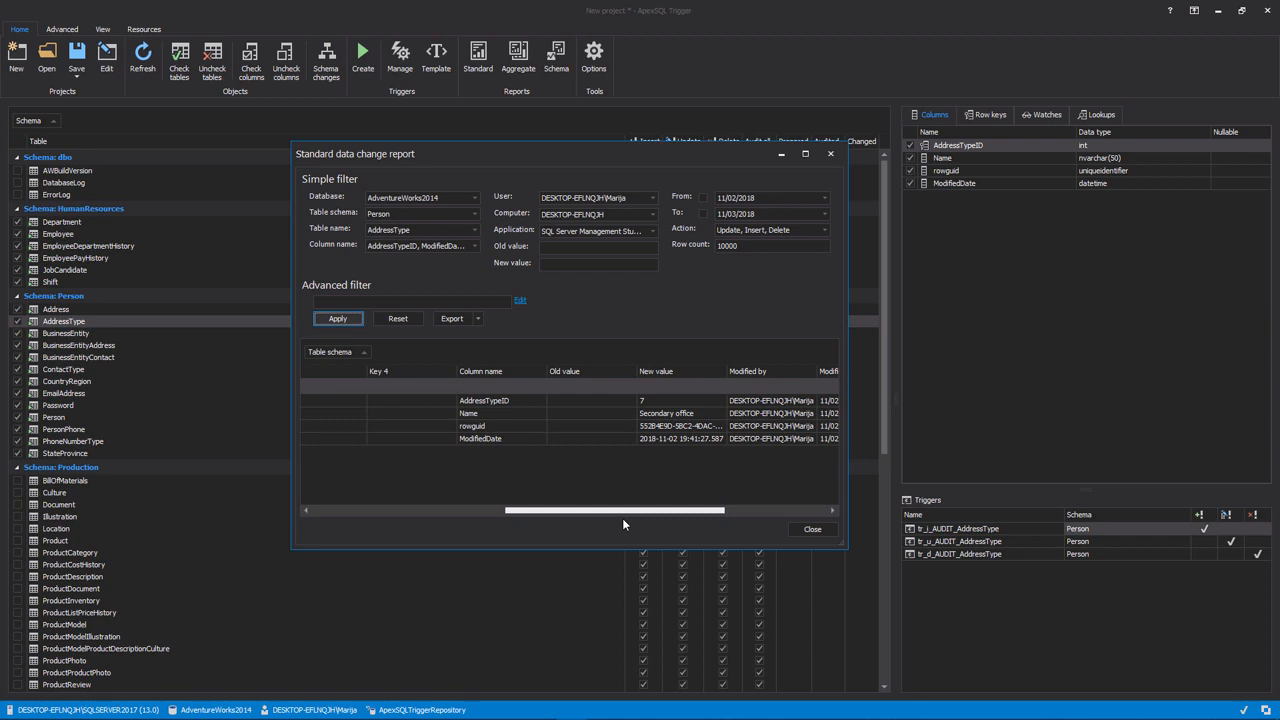
left_click_drag(623, 524, 624, 518)
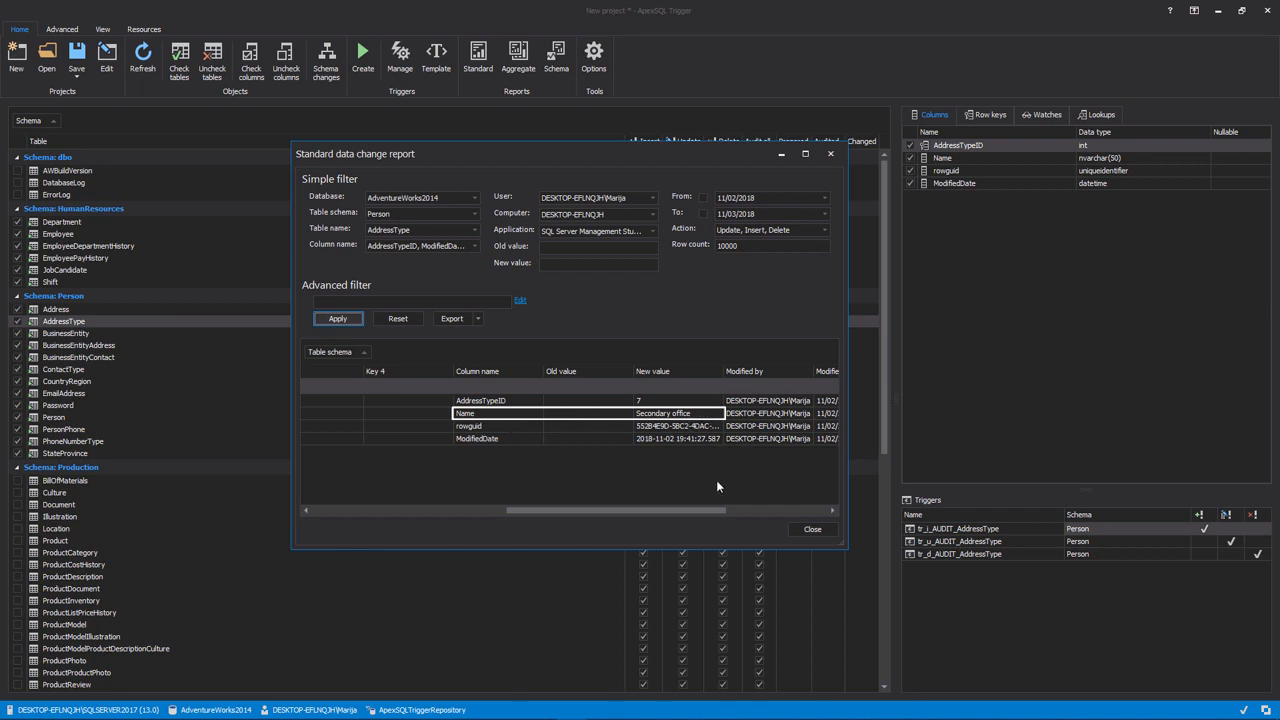
left_click_drag(723, 375, 797, 374)
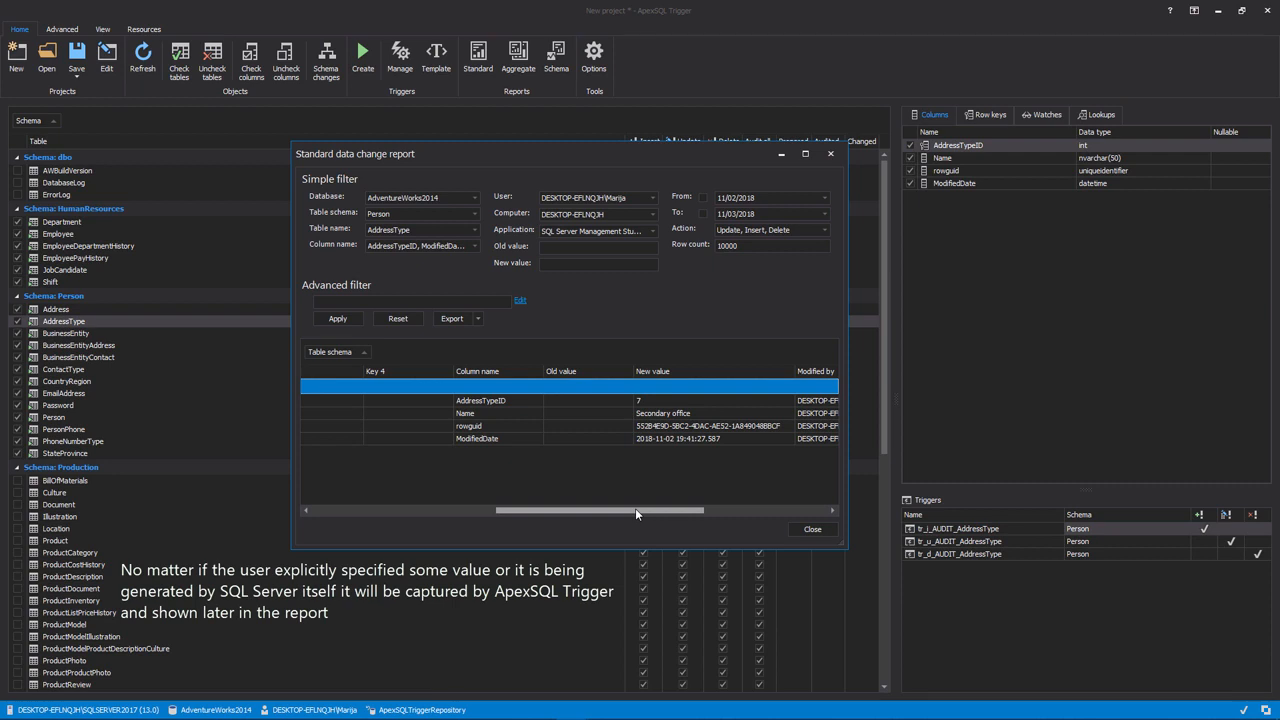
left_click_drag(635, 512, 660, 520)
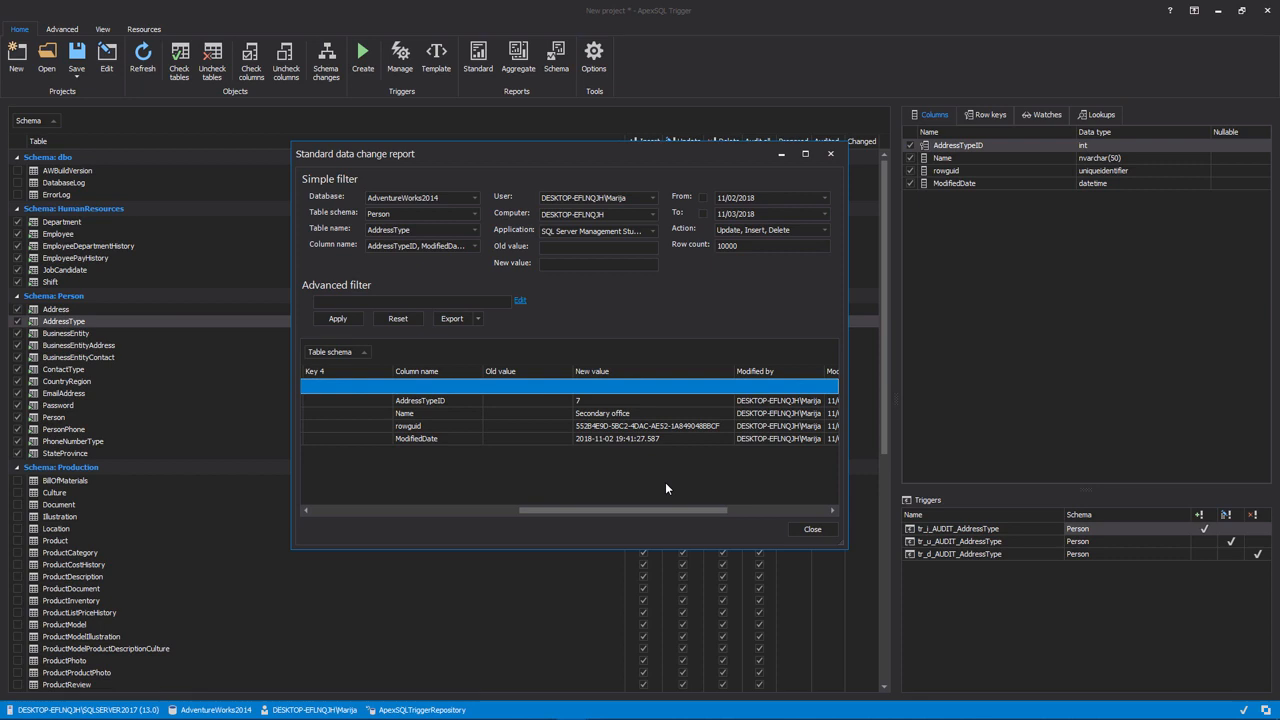
left_click(810, 530)
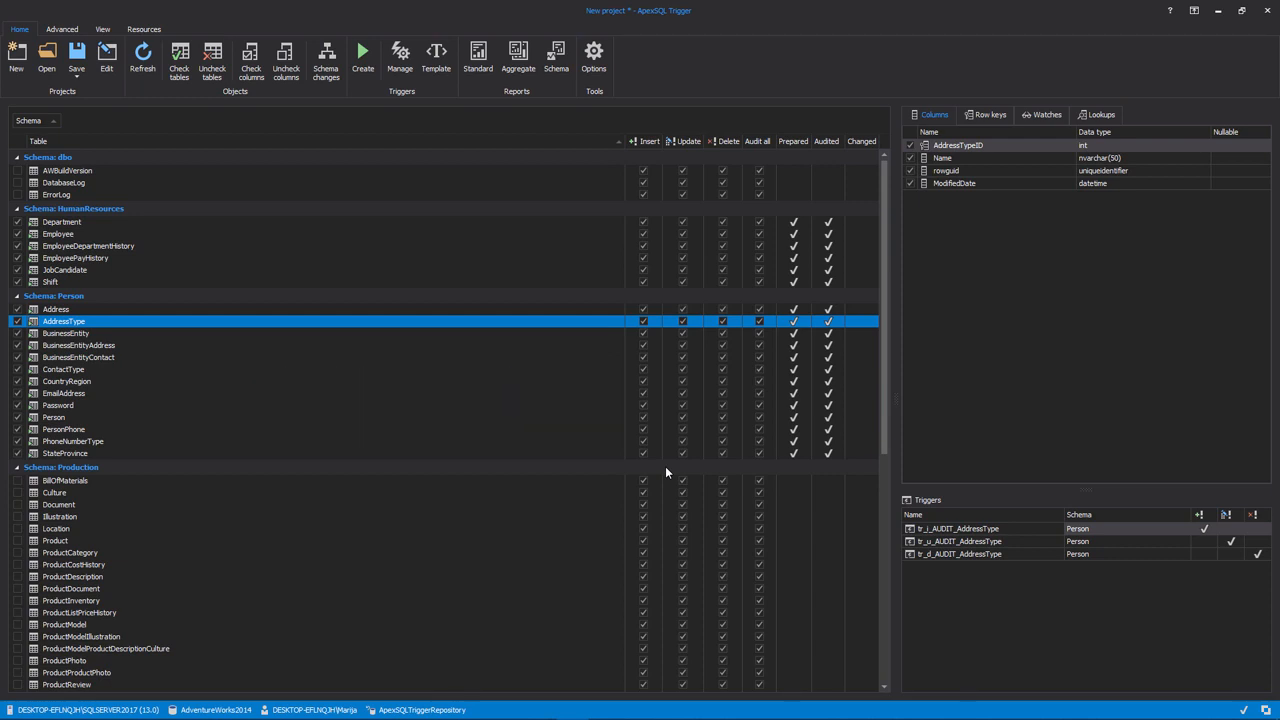
Uncheck all tables for auditing and check only the AddressType table in the Person schema
right_click(545, 323)
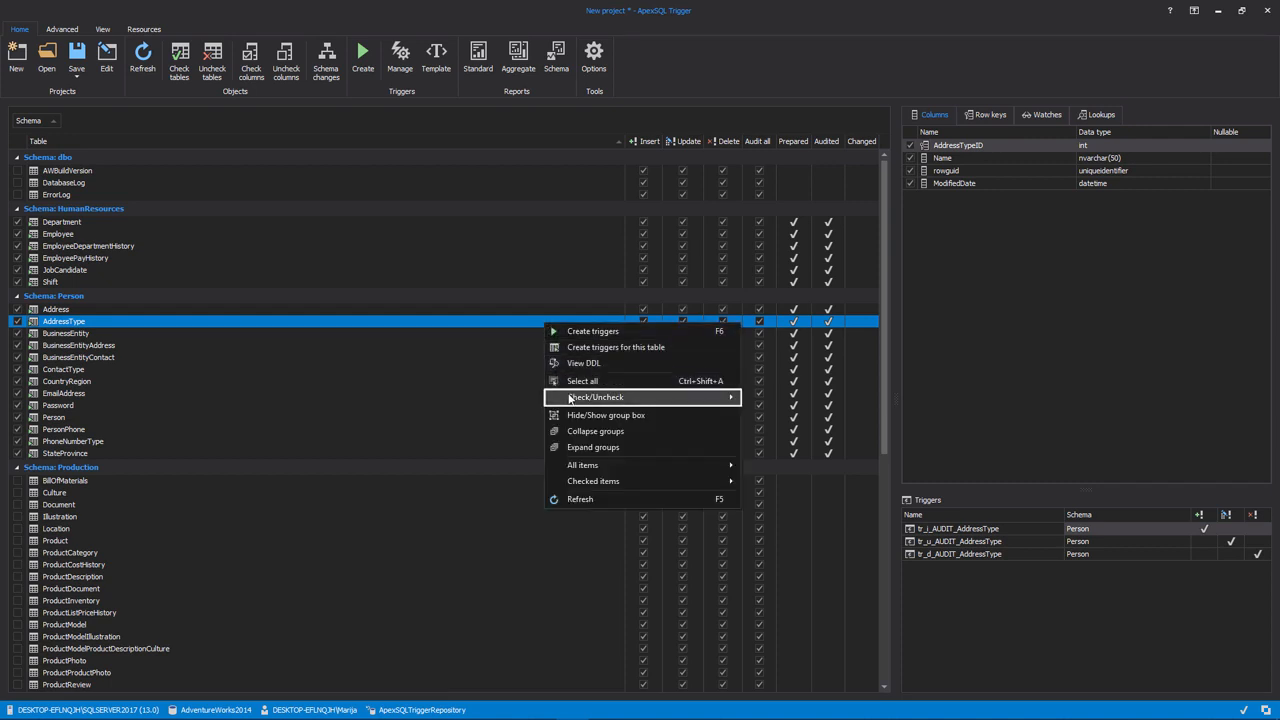
mouse_move(714, 400)
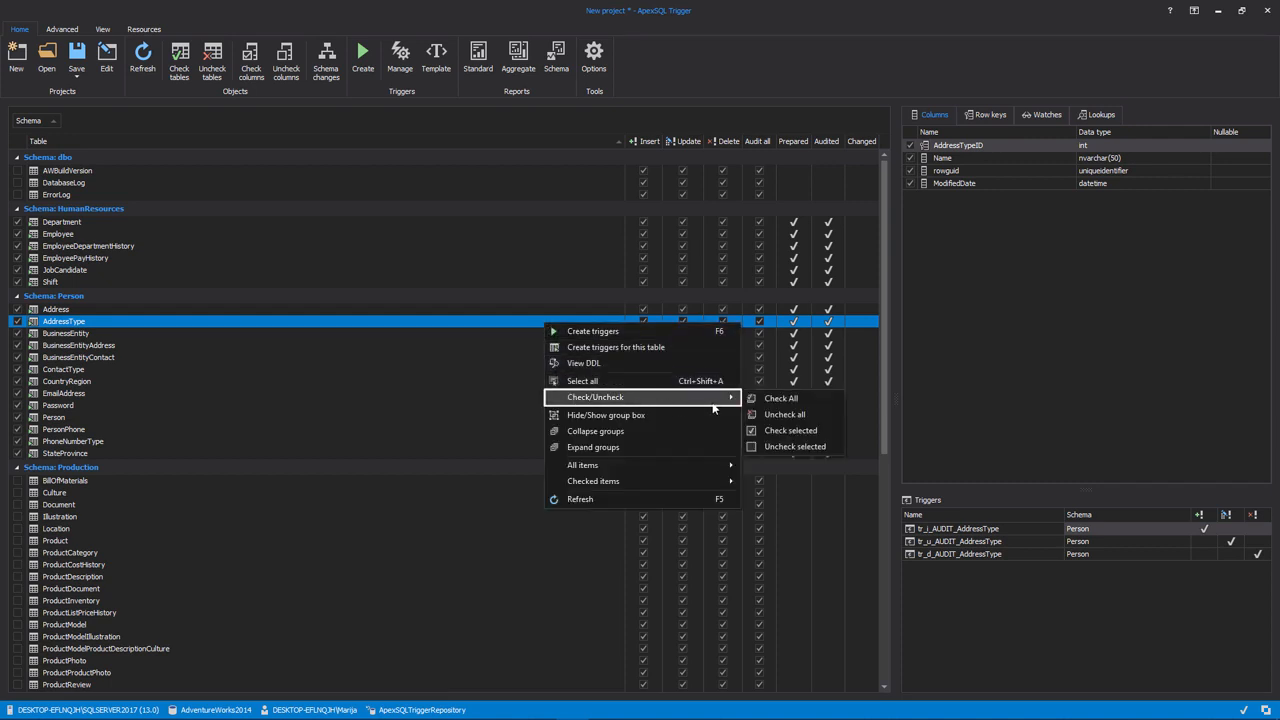
left_click(776, 418)
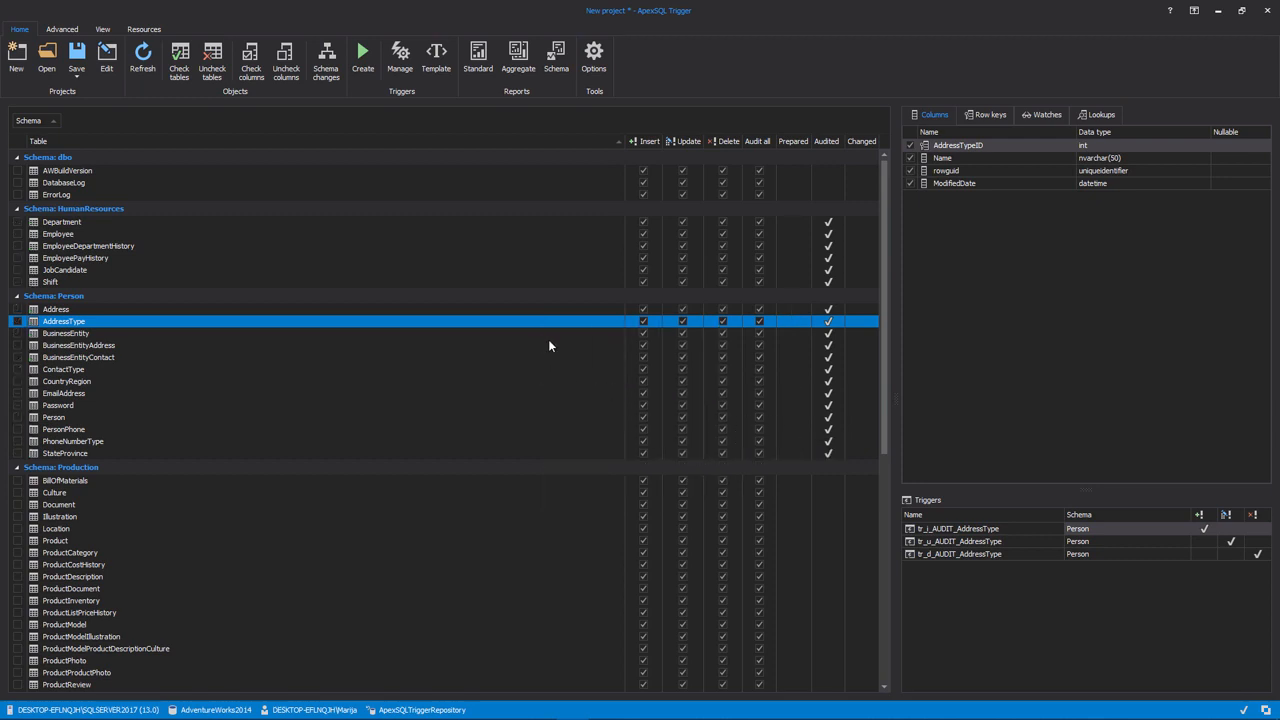
left_click(102, 323)
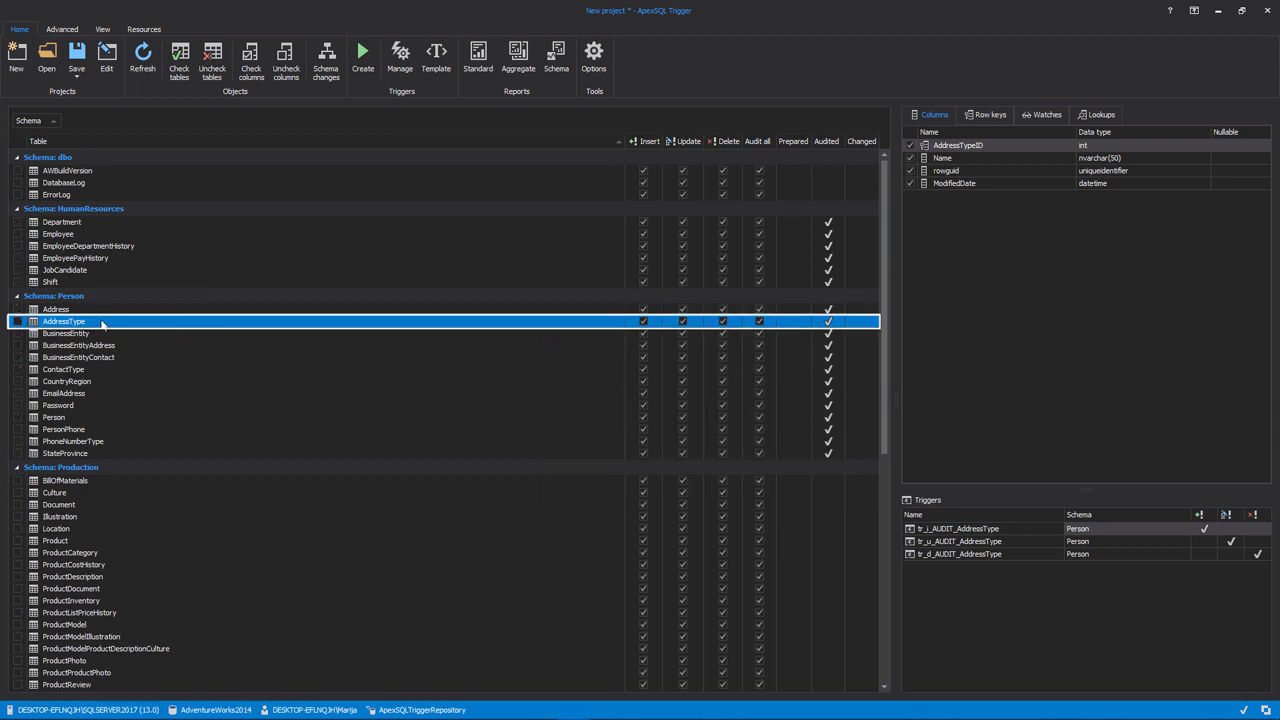
left_click(17, 322)
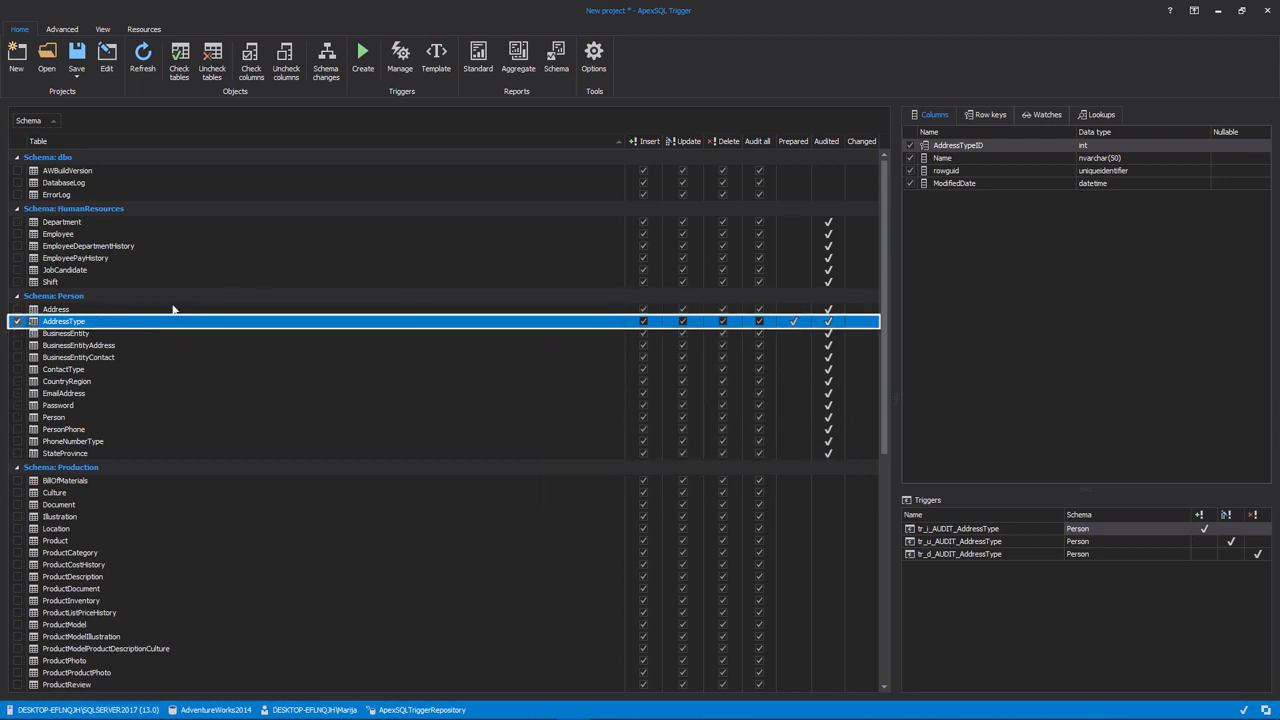
Exclude the AddressTypeID, rowguid and ModifiedDate columns of AddressType from auditing, keeping only Name checked
left_click(910, 146)
left_click(911, 171)
left_click(911, 183)
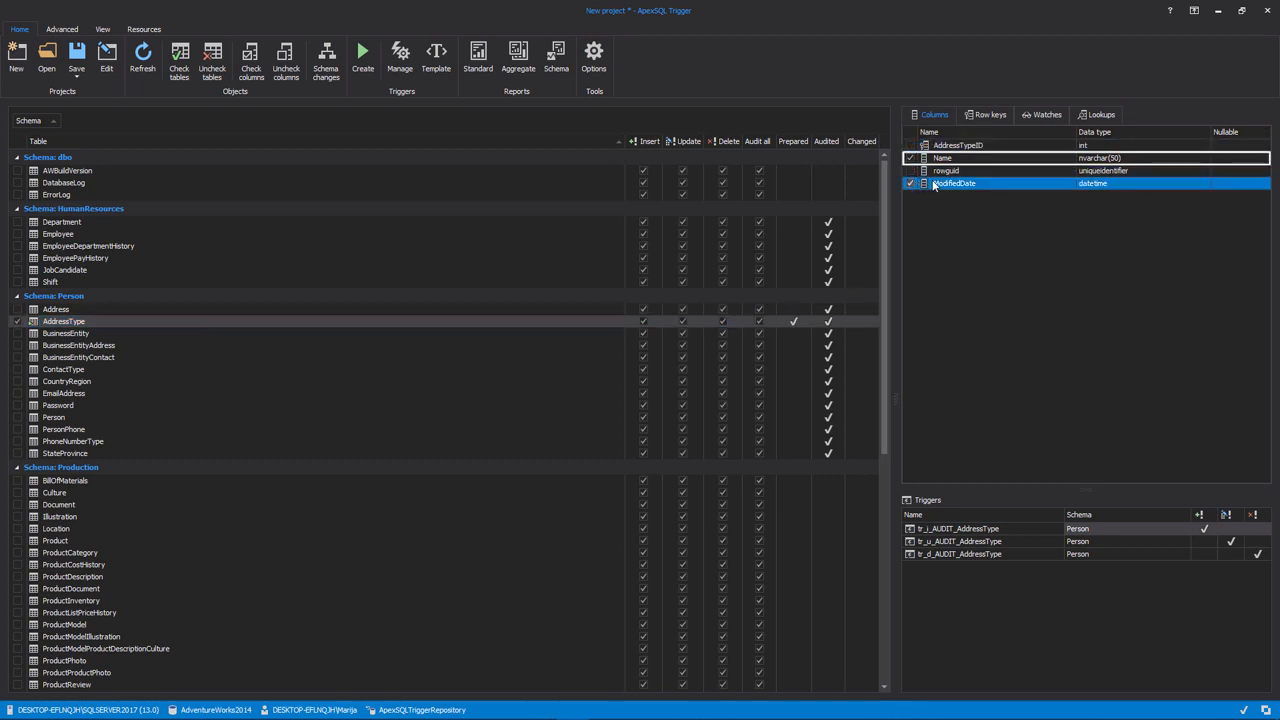
left_click(911, 182)
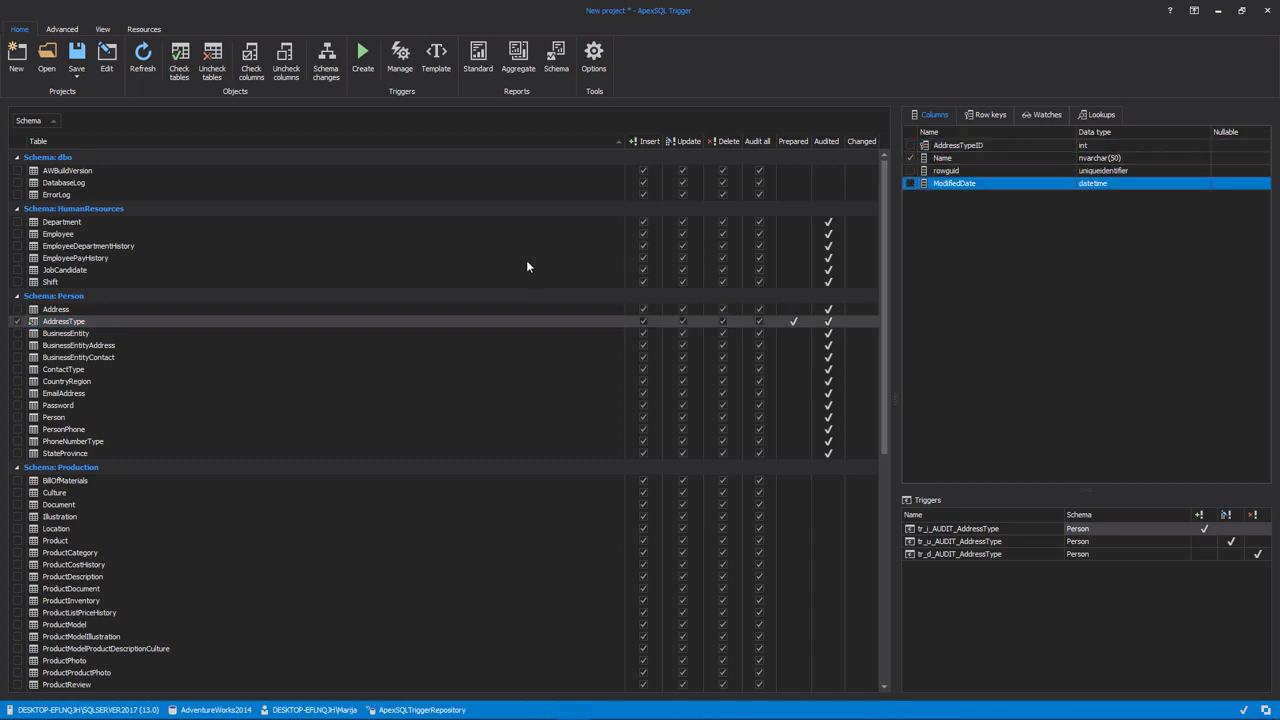
Generate the trigger script for AddressType with its new column selection, execute it, and close the script window
left_click(363, 62)
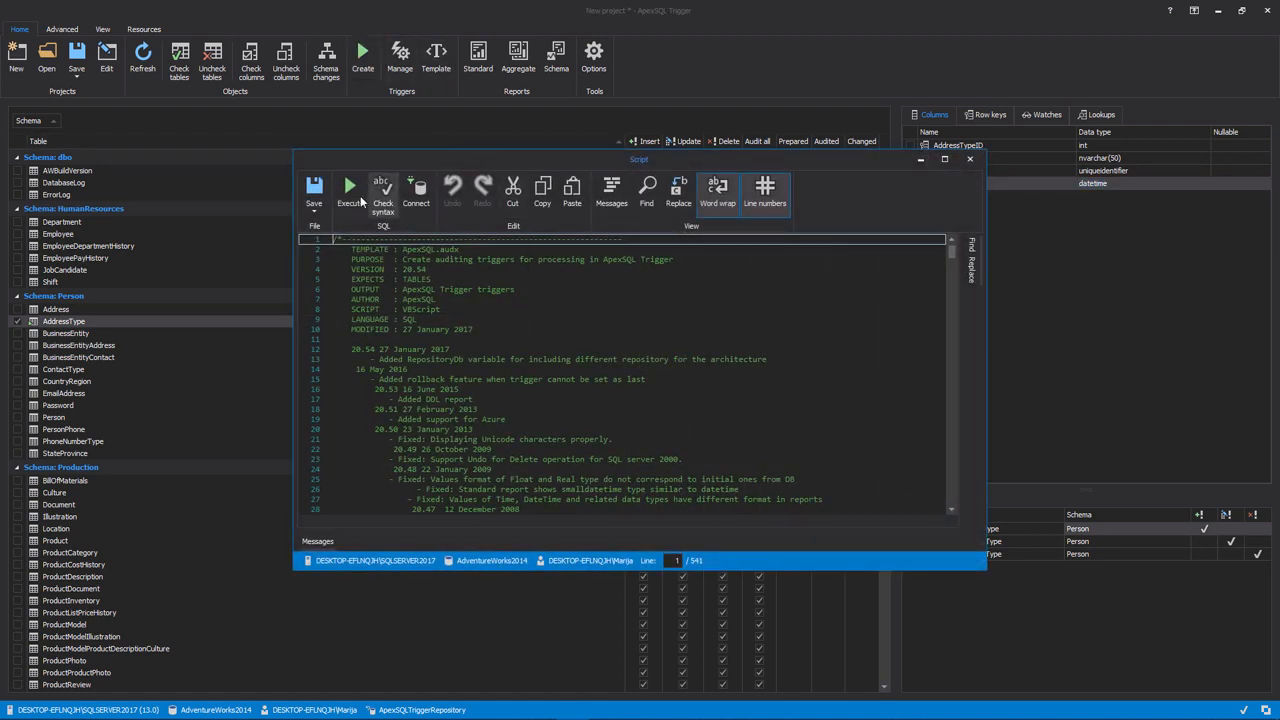
left_click(352, 193)
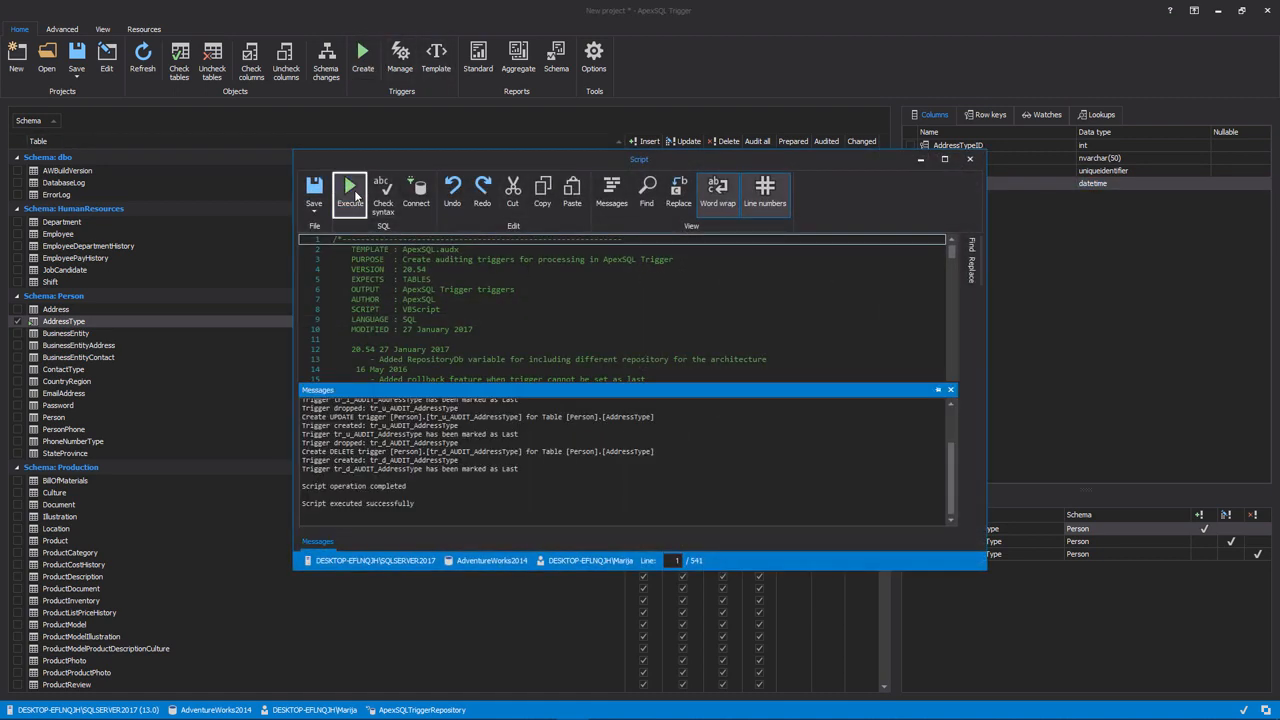
left_click(969, 159)
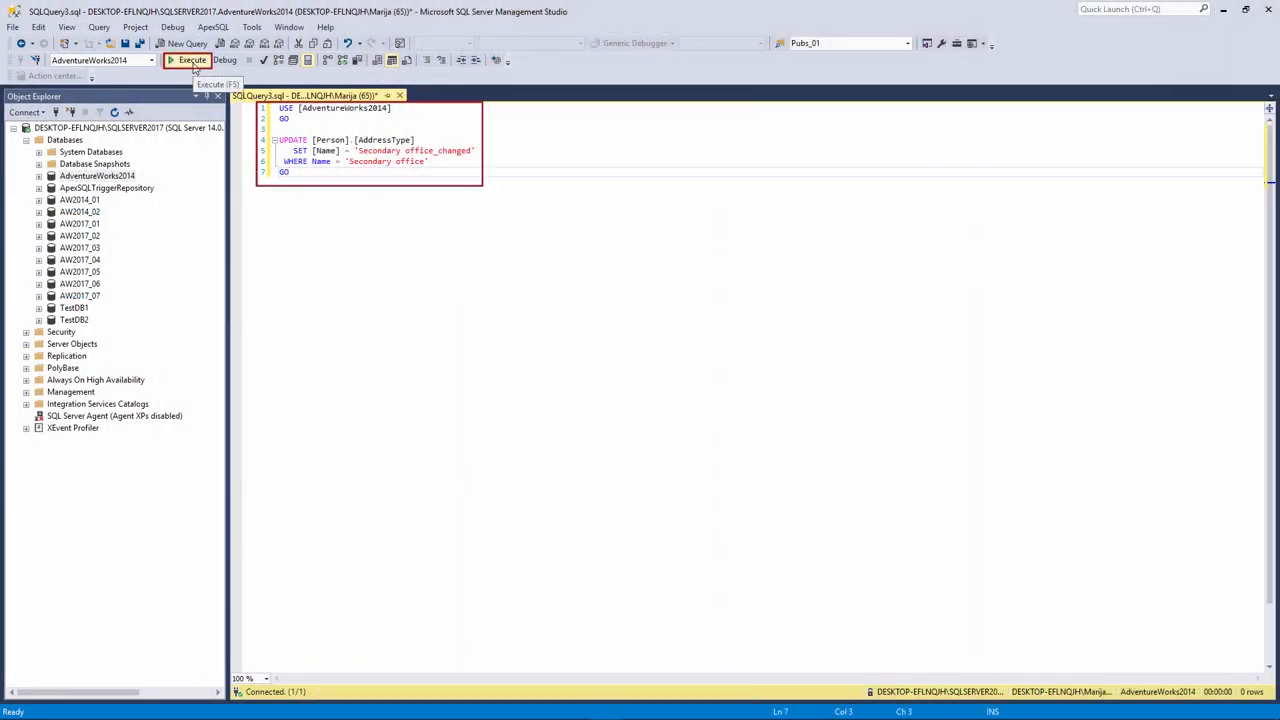
In SQL Server Management Studio, run the update renaming 'Secondary office' to 'Secondary office_changed', and load the standard data change report in ApexSQL Trigger
left_click(193, 61)
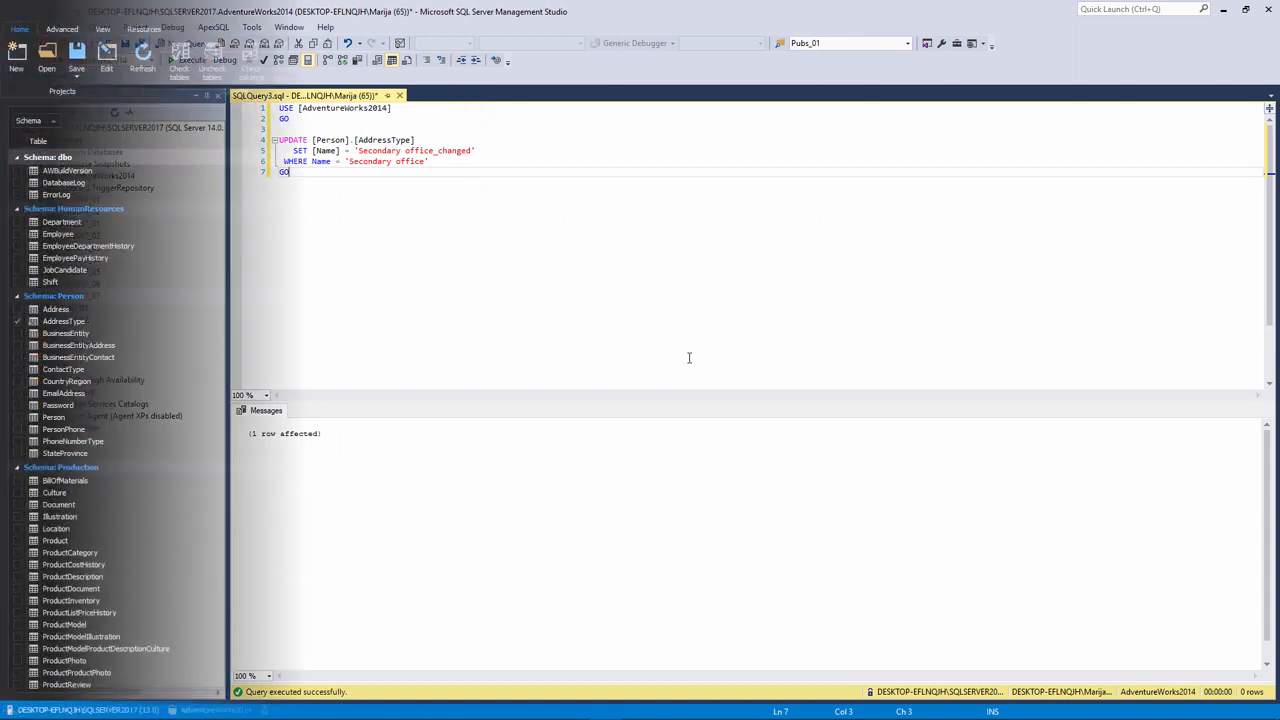
left_click(478, 62)
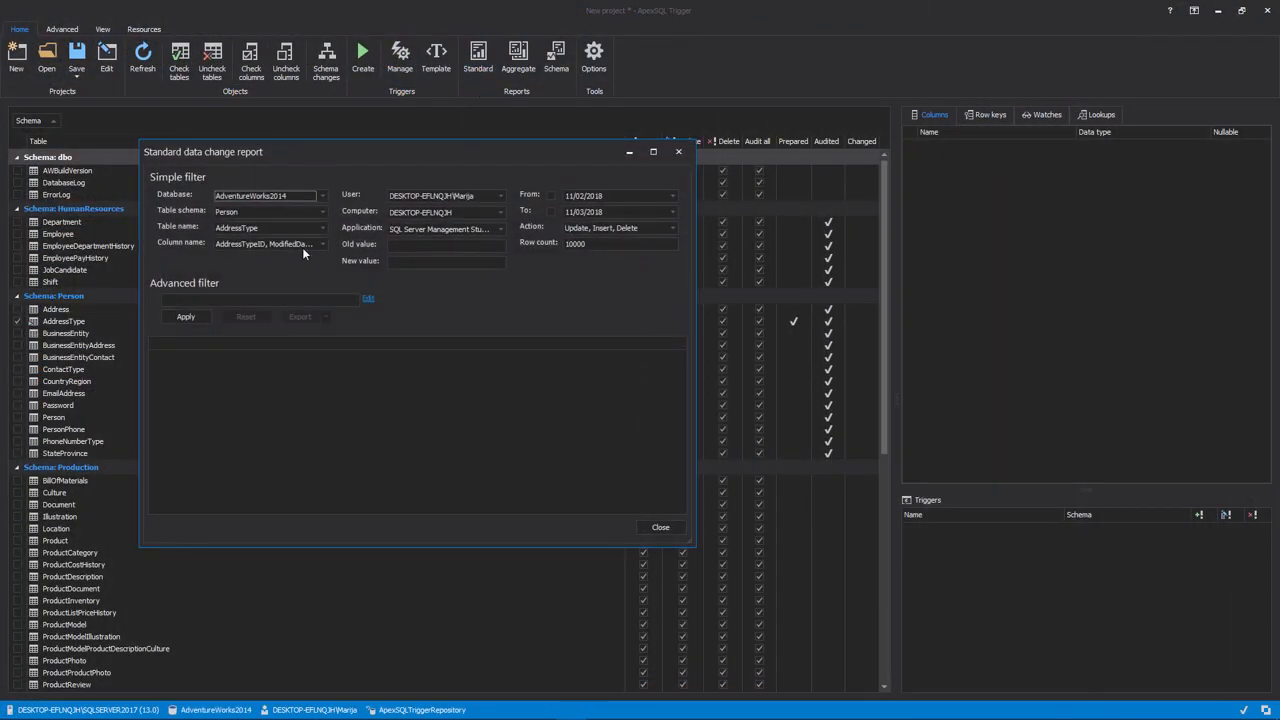
left_click(204, 317)
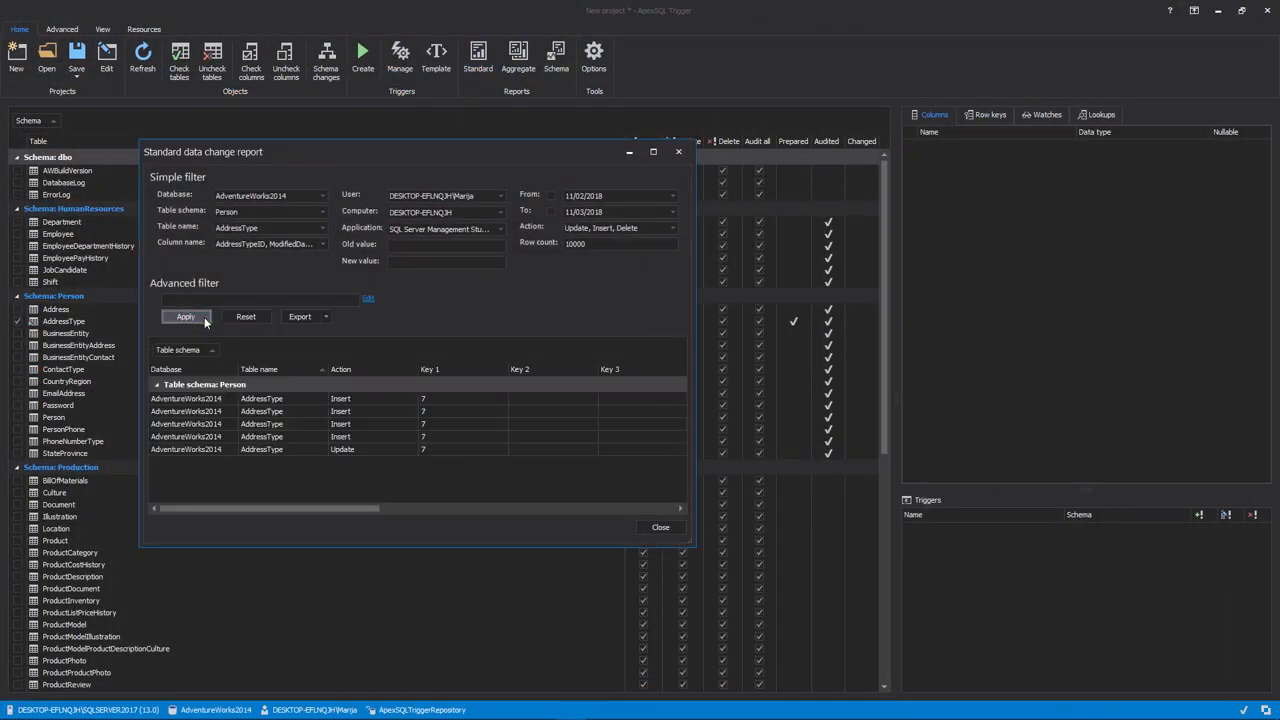
Select the Update entry in the report, widen the New value column, and examine the old and new values and modification details
left_click(272, 450)
left_click_drag(310, 508, 516, 509)
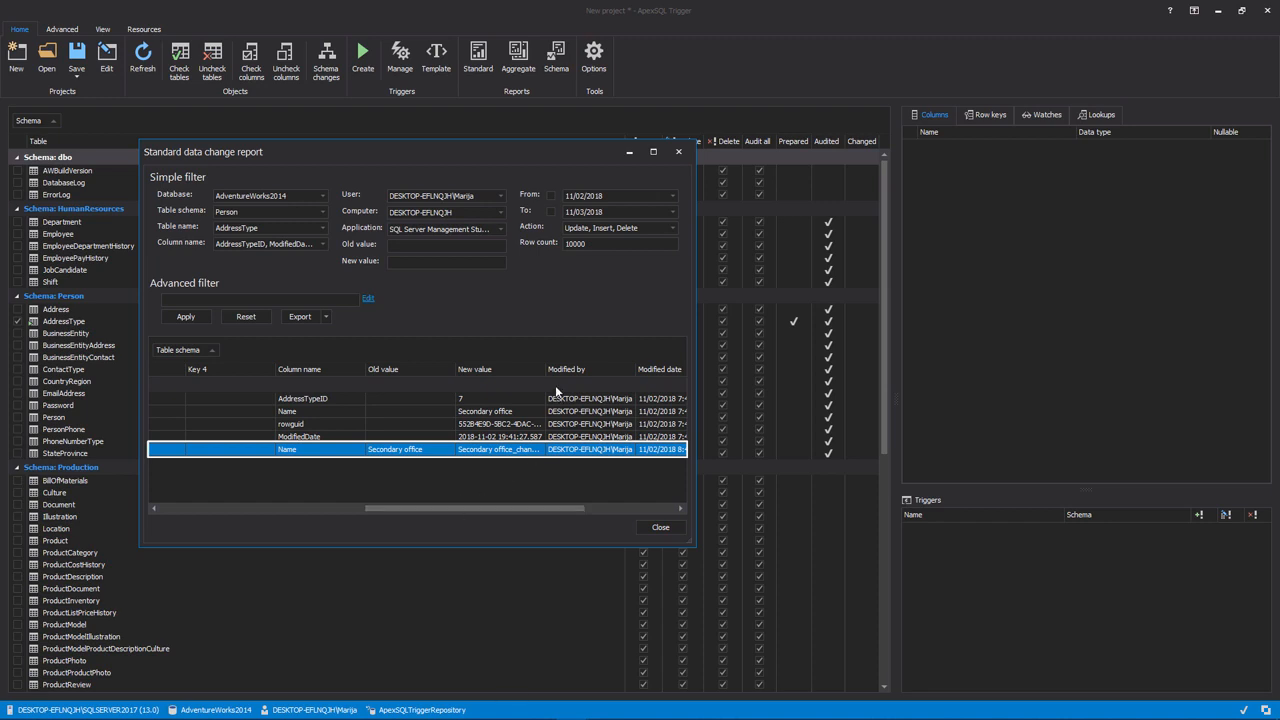
left_click_drag(546, 369, 589, 369)
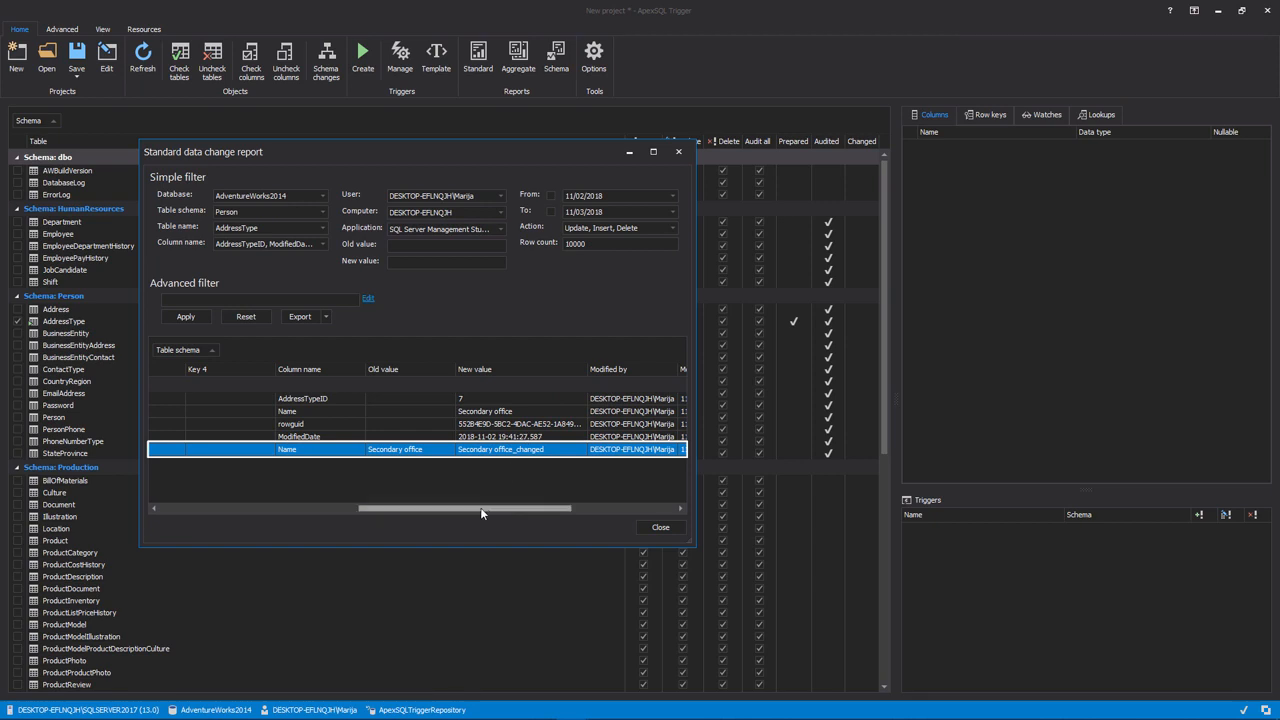
left_click_drag(485, 509, 598, 517)
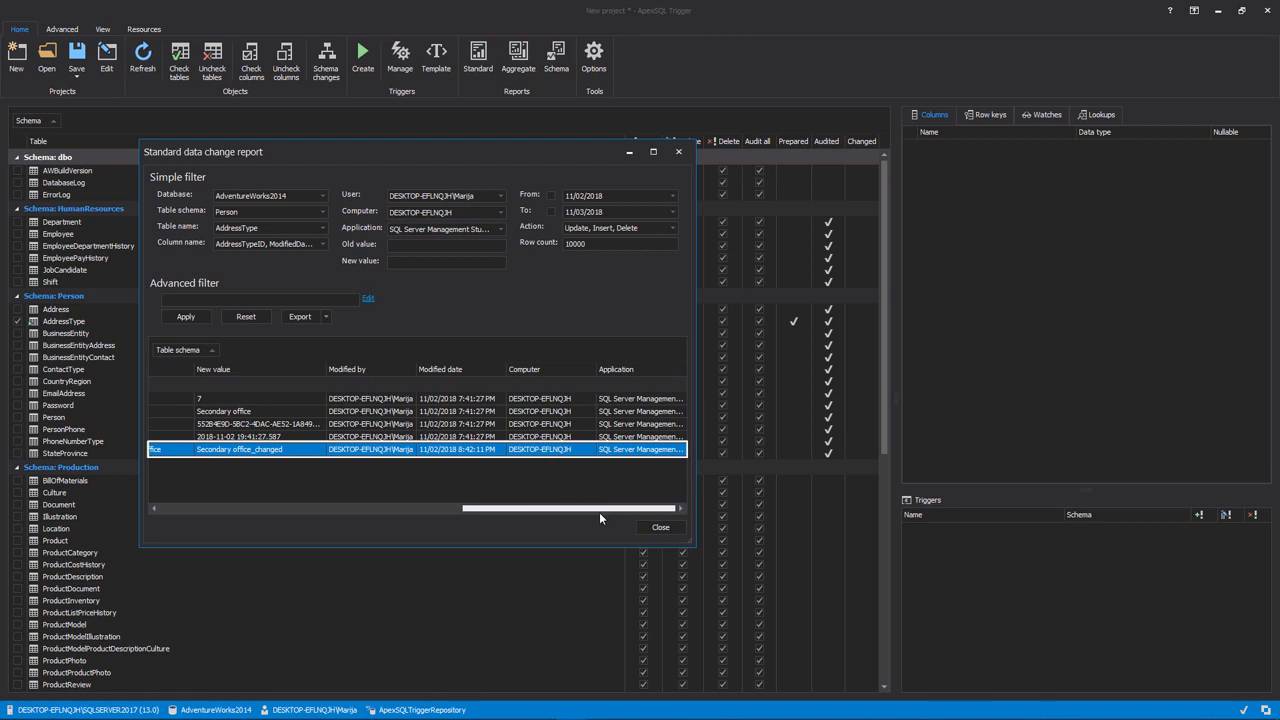